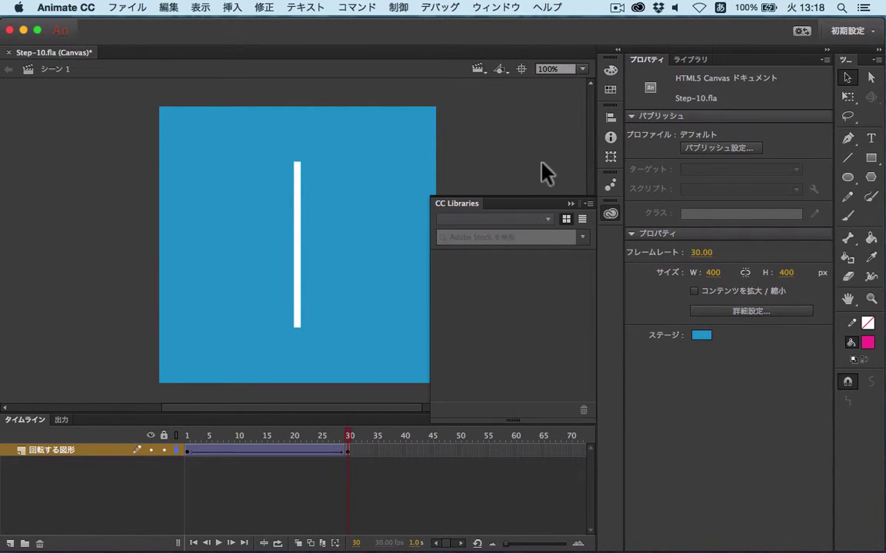
Collapse the CC Libraries panel and preview the 30-frame rotation animation by scrubbing and playing it
{"action": "left_click", "coordinate": [610, 214]}
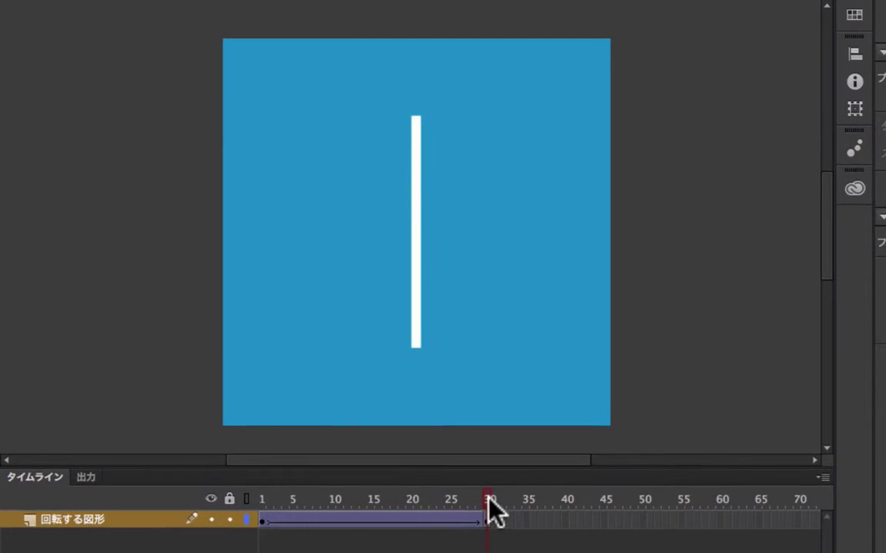
{"action": "left_click_drag", "start_coordinate": [353, 443], "coordinate": [201, 444]}
{"action": "left_click_drag", "start_coordinate": [276, 498], "coordinate": [257, 504]}
{"action": "key", "text": "Return"}
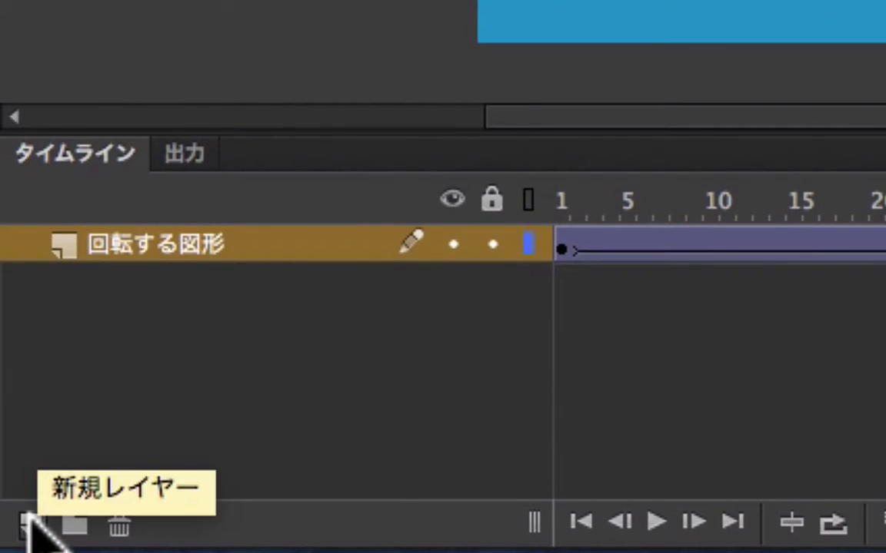
Add a new layer above 回転する図形 and name it ボタン
{"action": "left_click", "coordinate": [29, 524]}
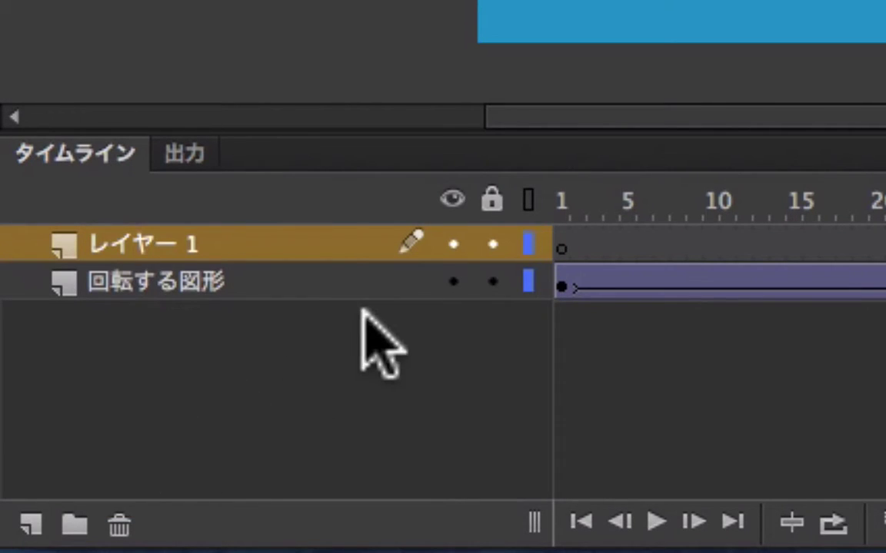
{"action": "double_click", "coordinate": [143, 244]}
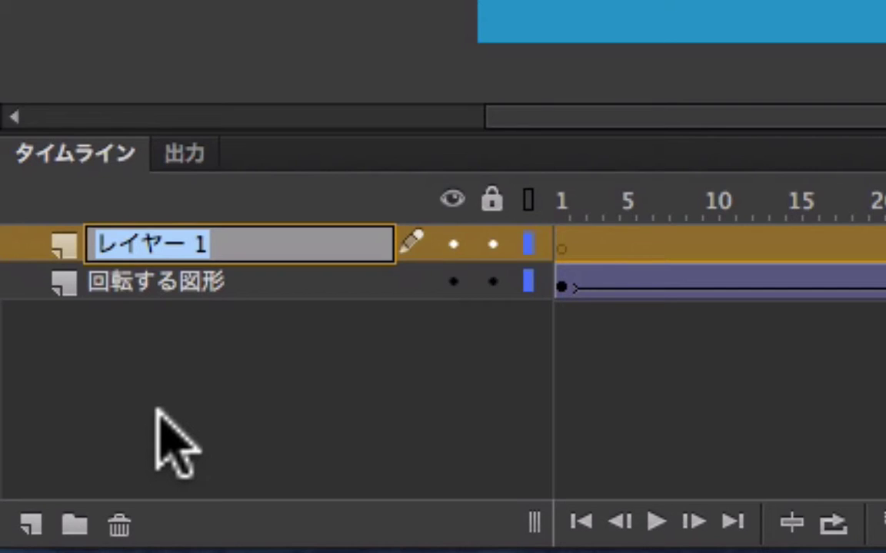
{"action": "type", "text": "bota"}
{"action": "key", "text": "Tab"}
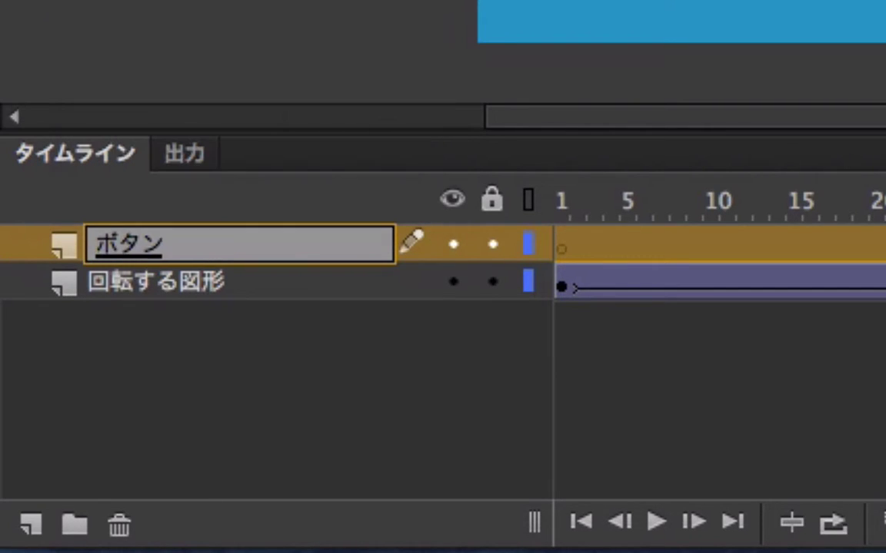
{"action": "key", "text": "Return"}
{"action": "key", "text": "Return"}
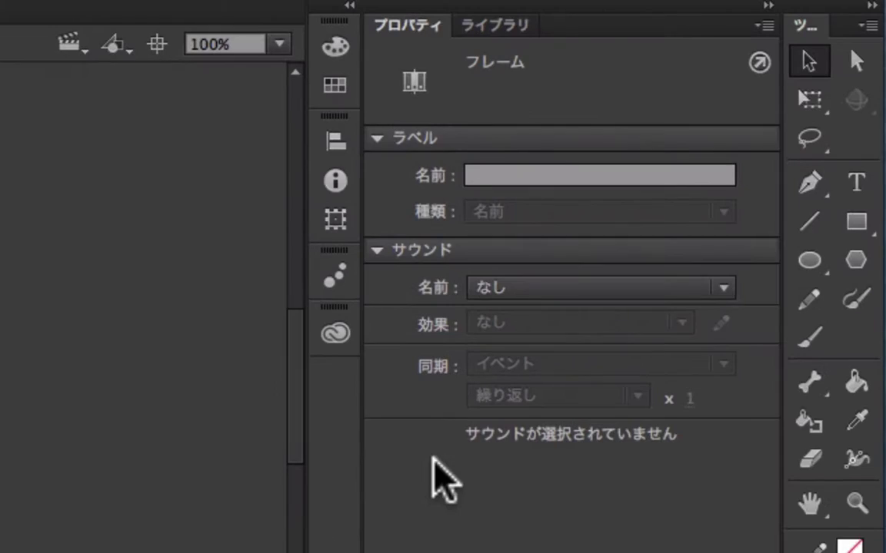
Set up the Oval tool (楕円ツール) with a #FFFFFF fill and no stroke
{"action": "left_click", "coordinate": [807, 261]}
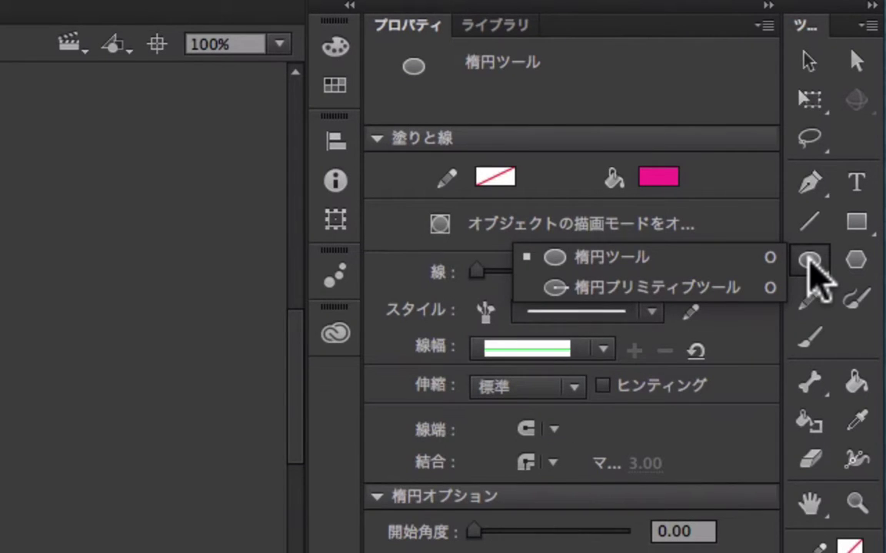
{"action": "left_click", "coordinate": [808, 263]}
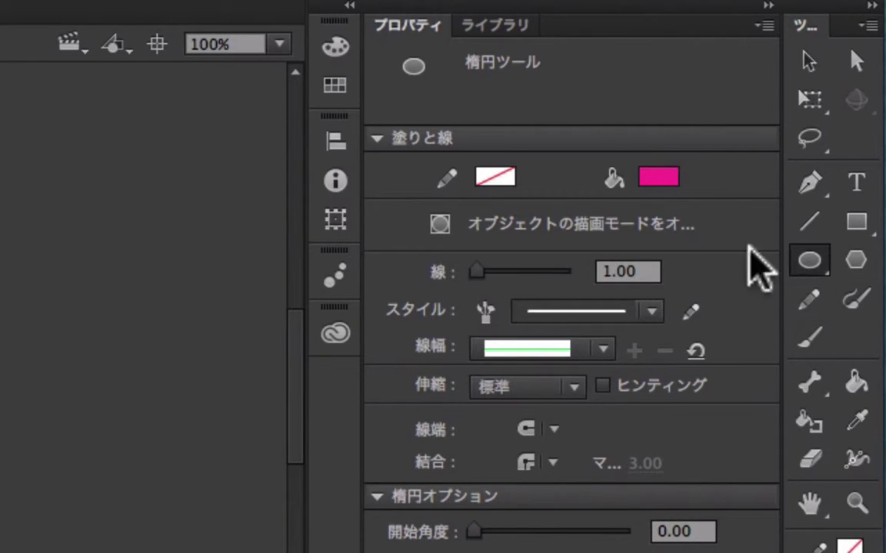
{"action": "left_click", "coordinate": [661, 178]}
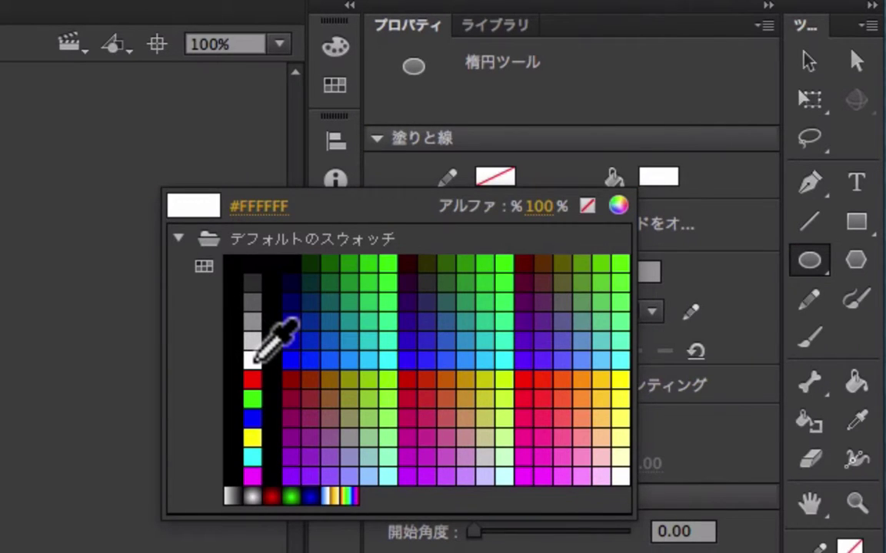
{"action": "left_click", "coordinate": [256, 359]}
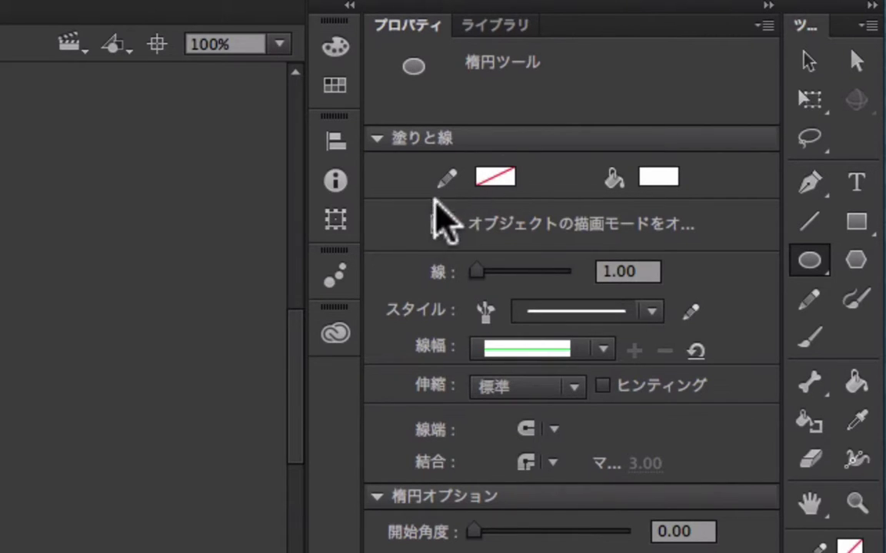
{"action": "left_click", "coordinate": [509, 183]}
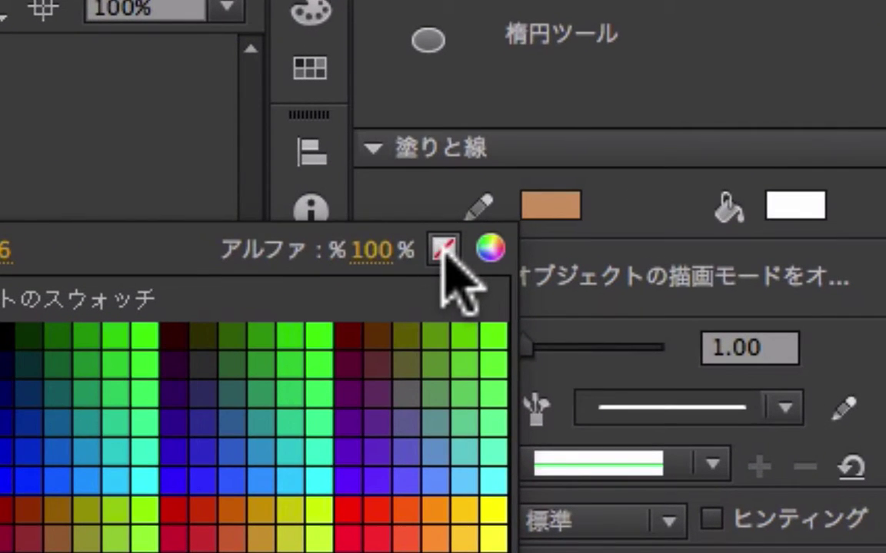
{"action": "left_click", "coordinate": [423, 206]}
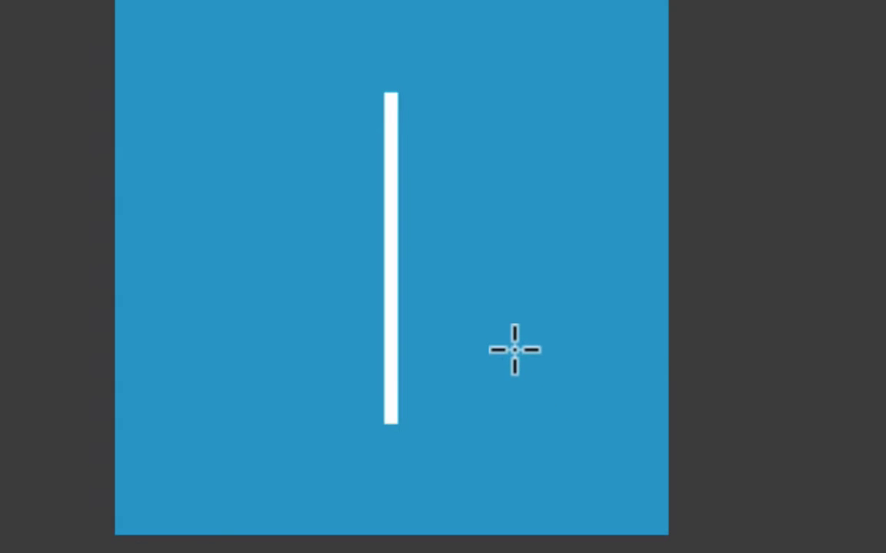
Draw a circle about 42 px across in the stage's lower-right area and resize it to 40 × 40 px
{"action": "mouse_move", "coordinate": [524, 359]}
{"action": "left_mouse_down"}
{"action": "mouse_move", "coordinate": [609, 474]}
{"action": "mouse_move", "coordinate": [537, 376]}
{"action": "mouse_move", "coordinate": [587, 470]}
{"action": "mouse_move", "coordinate": [541, 388]}
{"action": "mouse_move", "coordinate": [562, 415]}
{"action": "left_mouse_up"}
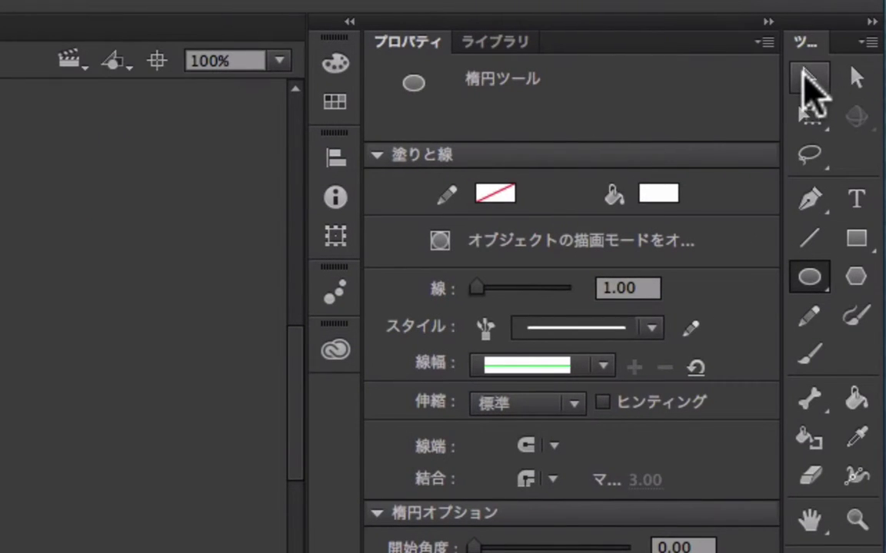
{"action": "left_click", "coordinate": [809, 78]}
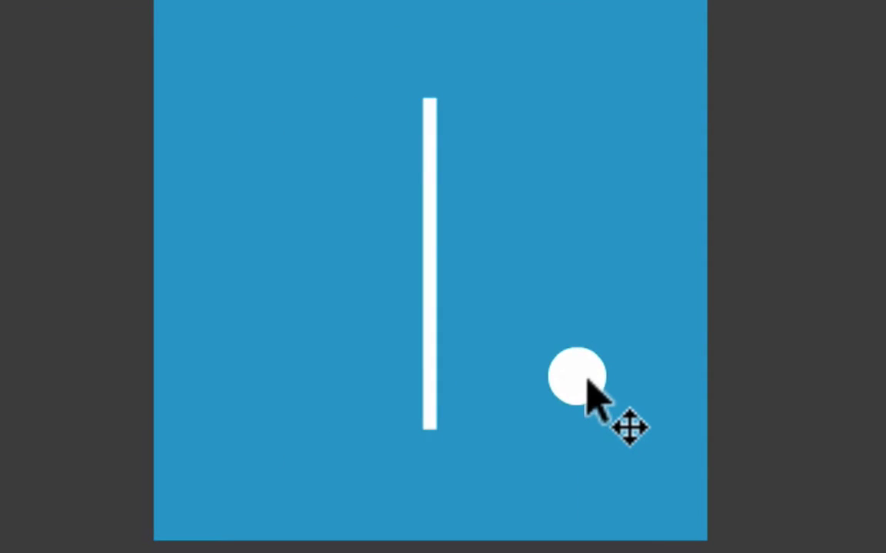
{"action": "left_click", "coordinate": [585, 380]}
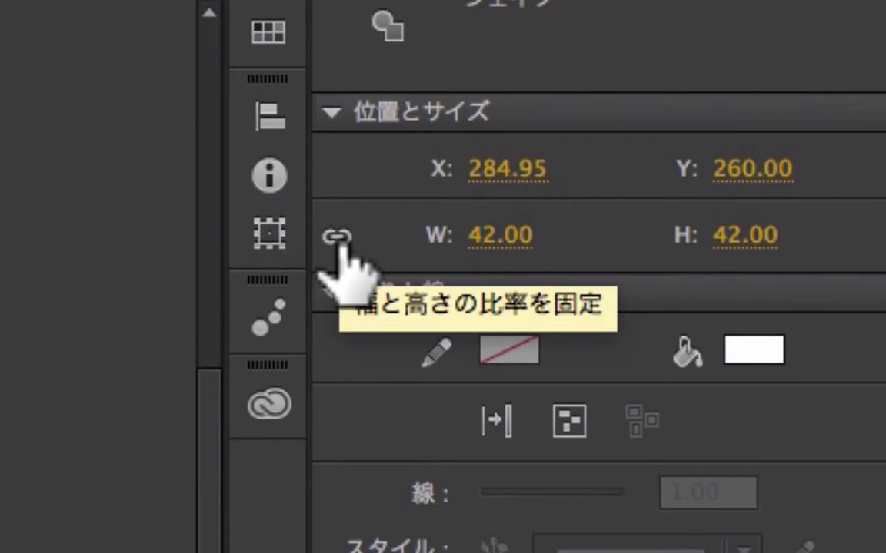
{"action": "left_click", "coordinate": [489, 238]}
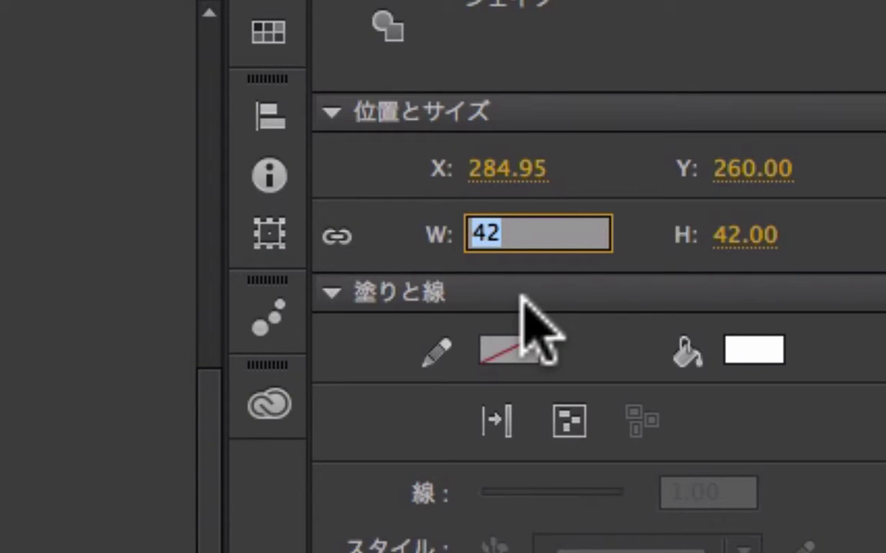
{"action": "key", "text": "Return"}
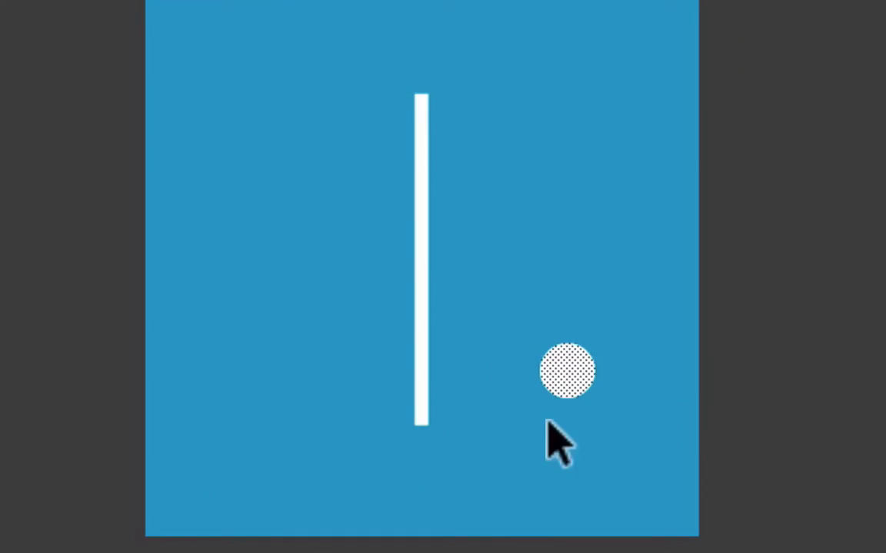
Begin converting the circle to a symbol and choose ボタン (Button) as its type
{"action": "right_click", "coordinate": [575, 372]}
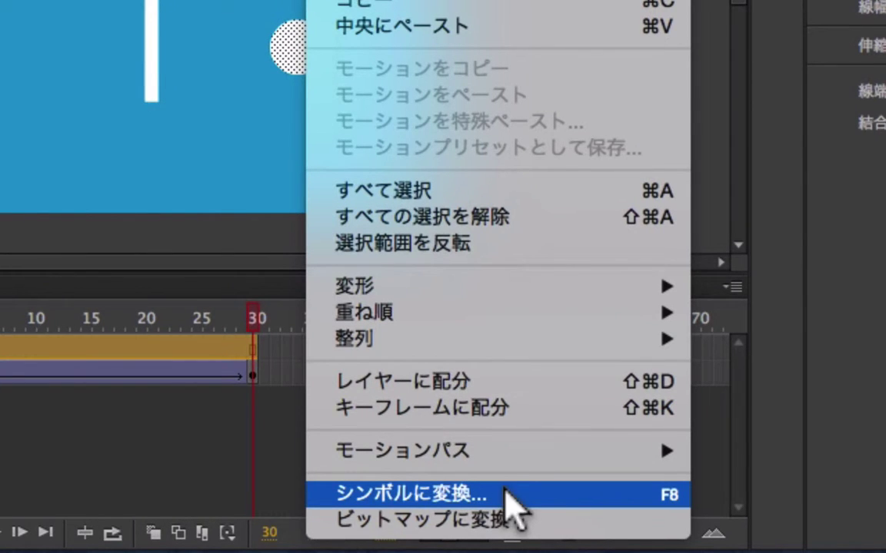
{"action": "left_click", "coordinate": [504, 492]}
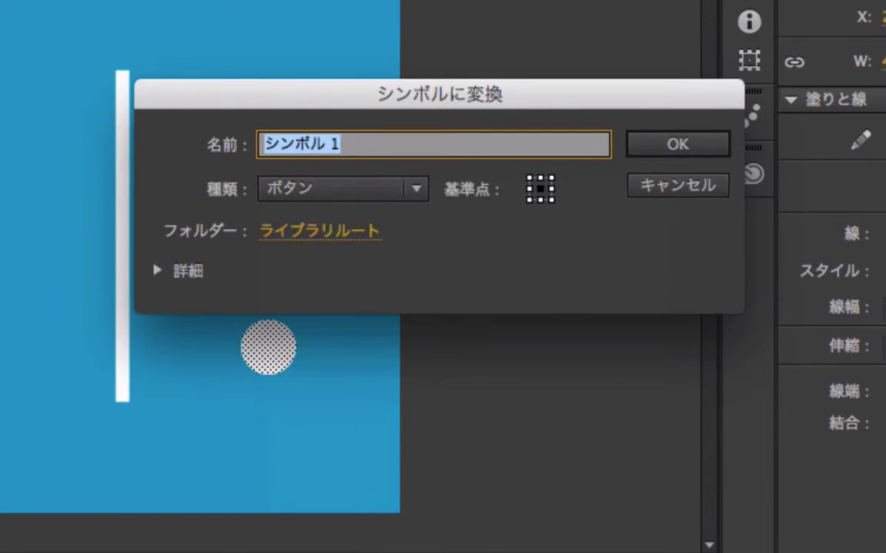
{"action": "left_click", "coordinate": [410, 192]}
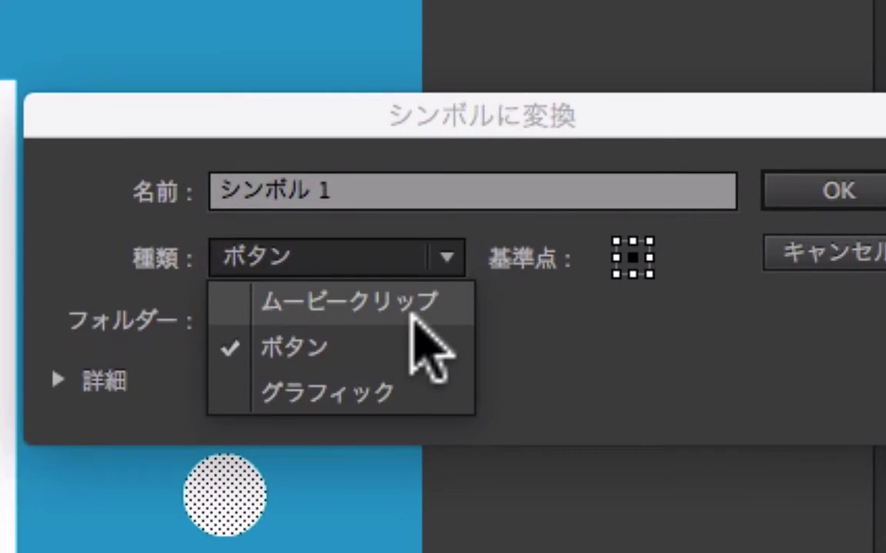
{"action": "left_click", "coordinate": [413, 310]}
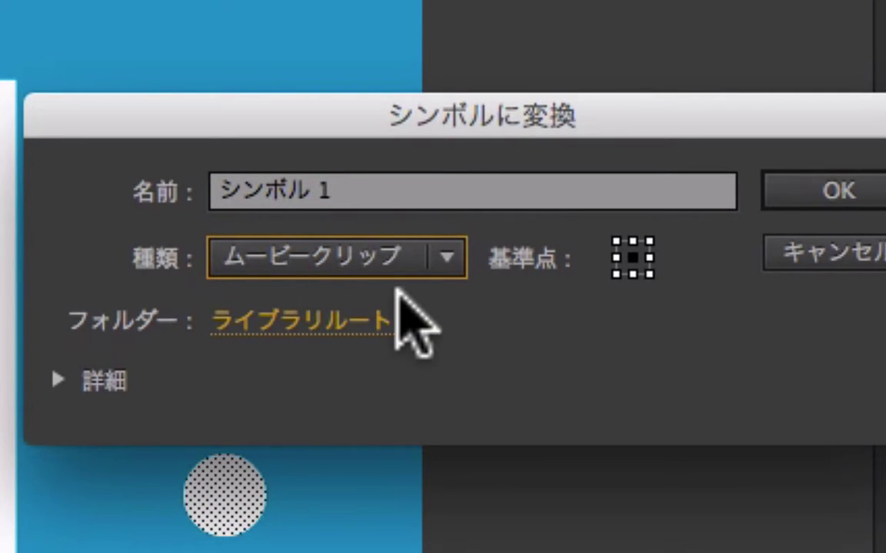
{"action": "left_click", "coordinate": [398, 254]}
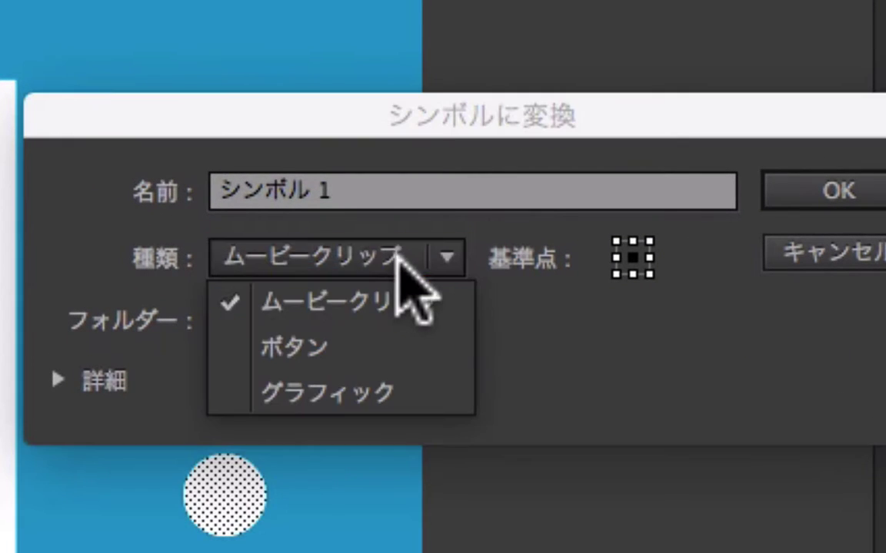
{"action": "left_click", "coordinate": [294, 350]}
Name the new symbol 再生ボタン and complete the conversion
{"action": "left_click", "coordinate": [342, 194]}
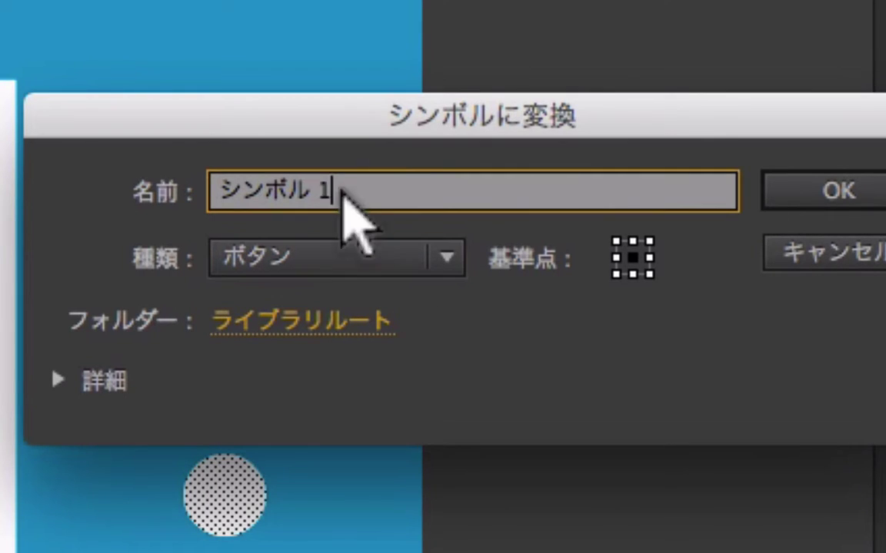
{"action": "left_click_drag", "start_coordinate": [342, 194], "coordinate": [214, 184]}
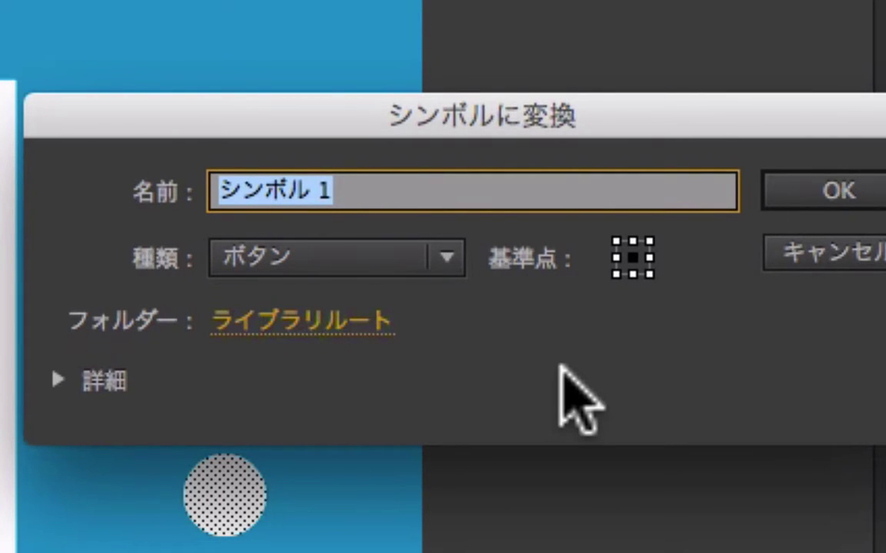
{"action": "type", "text": "saisei"}
{"action": "key", "text": "space"}
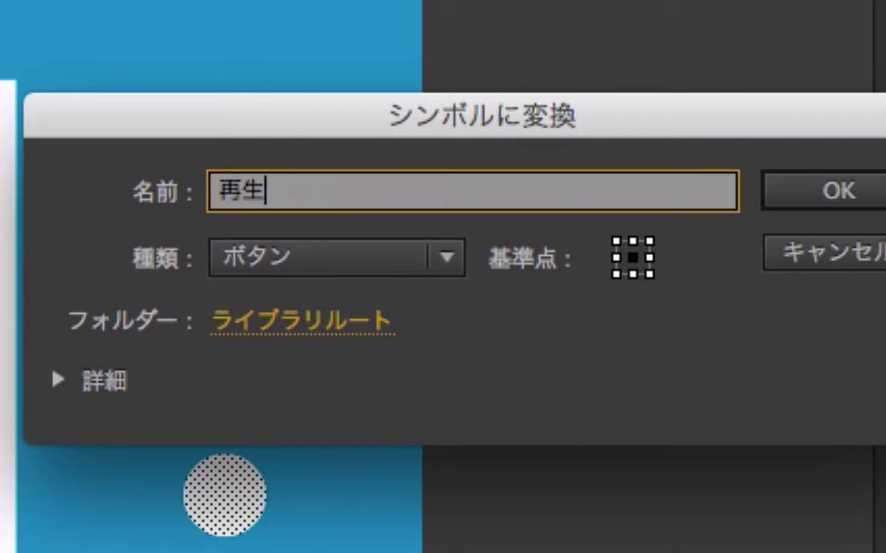
{"action": "type", "text": "bota"}
{"action": "key", "text": "Tab"}
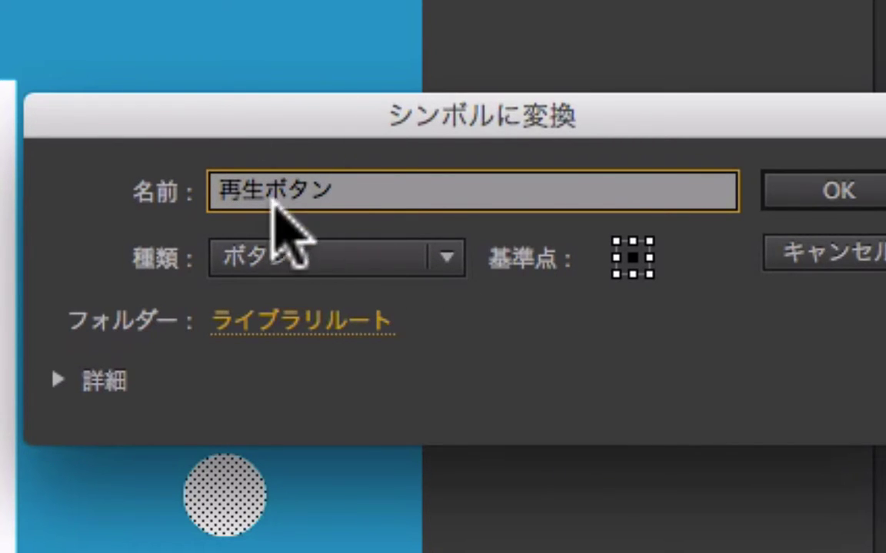
{"action": "left_click", "coordinate": [848, 192]}
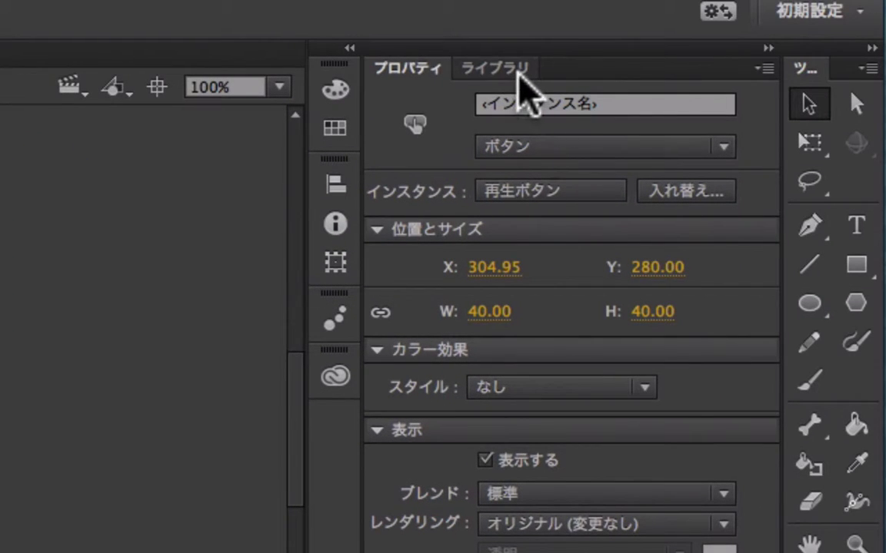
Preview the 回転する図形 and 再生ボタン symbols in the document's library
{"action": "left_click", "coordinate": [496, 68]}
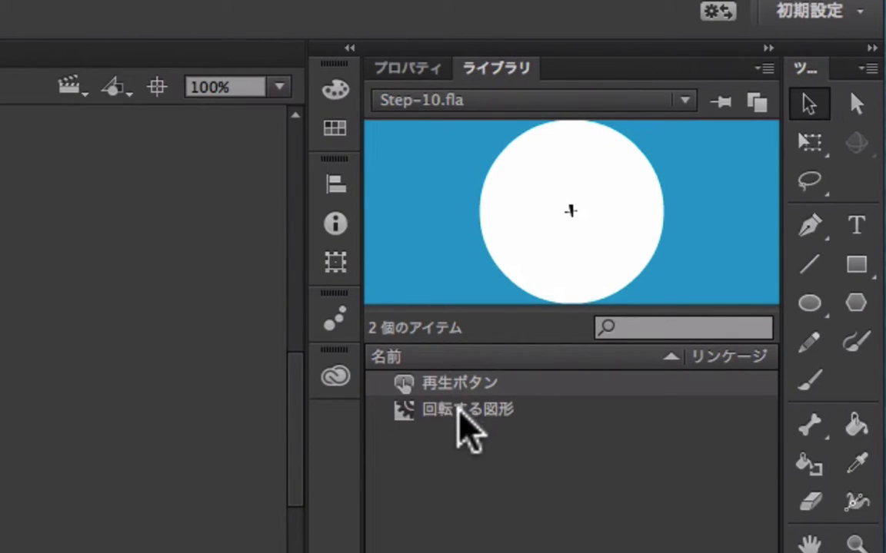
{"action": "left_click", "coordinate": [462, 411]}
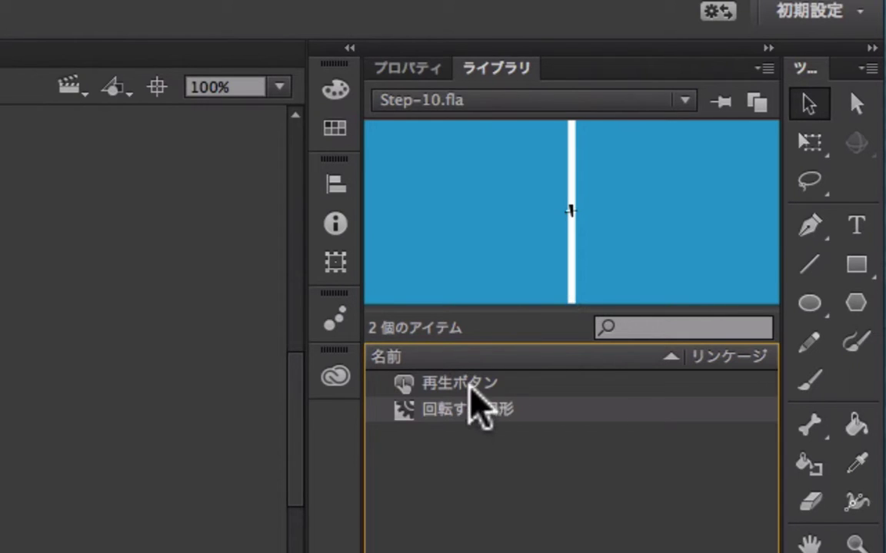
{"action": "left_click", "coordinate": [473, 383]}
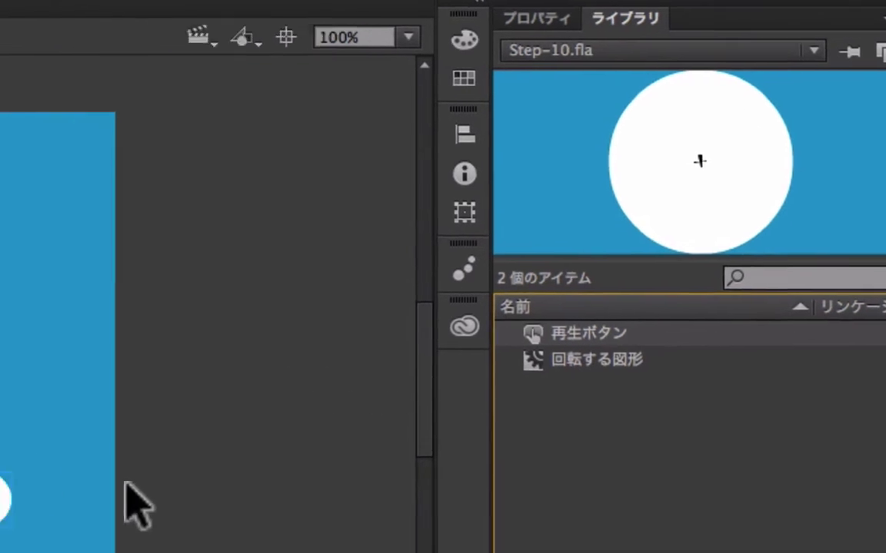
Move the circular button to the stage's lower-right corner, nudge it about 20 px left and then upward, and deselect it
{"action": "left_click_drag", "start_coordinate": [450, 352], "coordinate": [567, 470]}
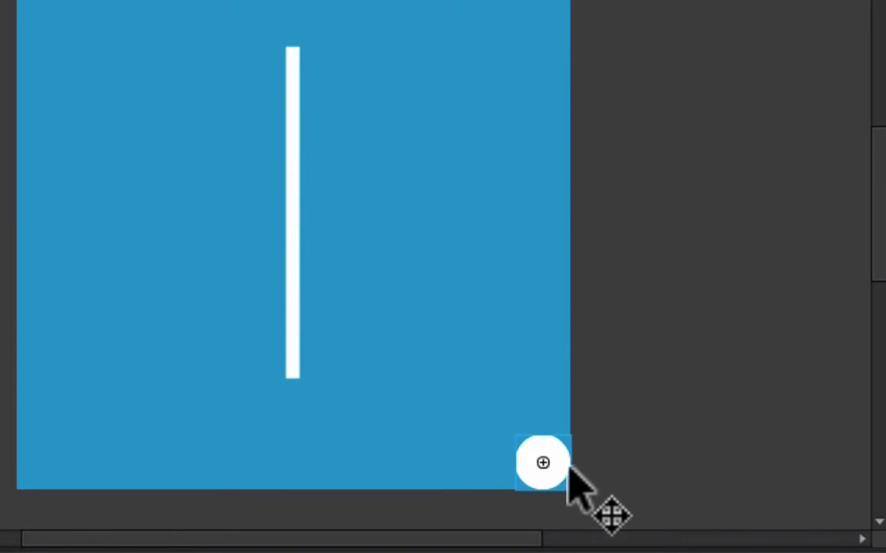
{"action": "key", "text": "shift+Left"}
{"action": "key", "text": "shift+Left"}
{"action": "key", "text": "shift+Left"}
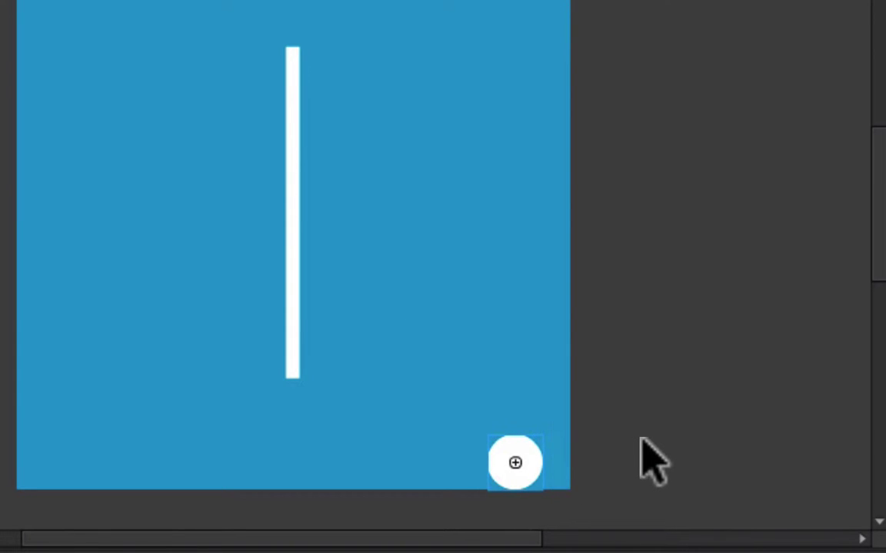
{"action": "key", "text": "shift+Up"}
{"action": "key", "text": "shift+Up"}
{"action": "key", "text": "shift+Up"}
{"action": "left_click", "coordinate": [645, 461]}
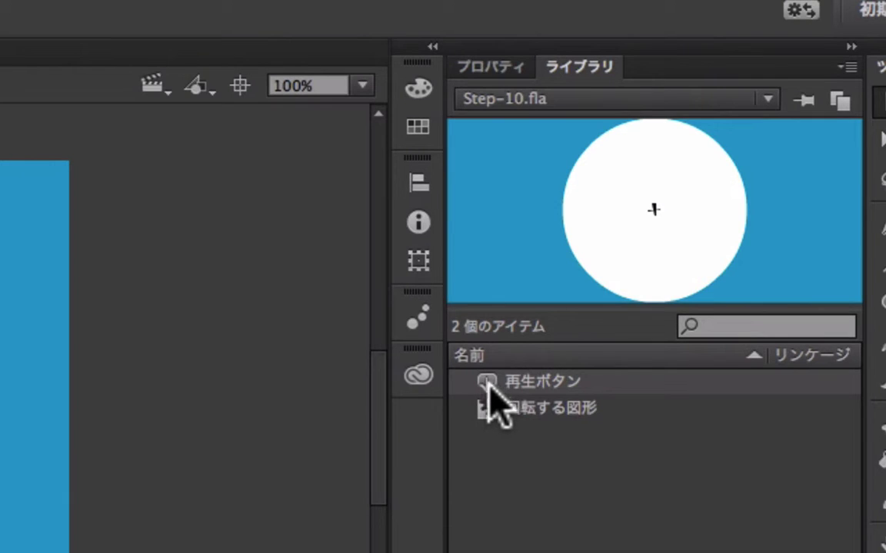
Open the 再生ボタン symbol for editing and convert its オーバー, ダウン and ヒット frames into keyframes
{"action": "double_click", "coordinate": [492, 382]}
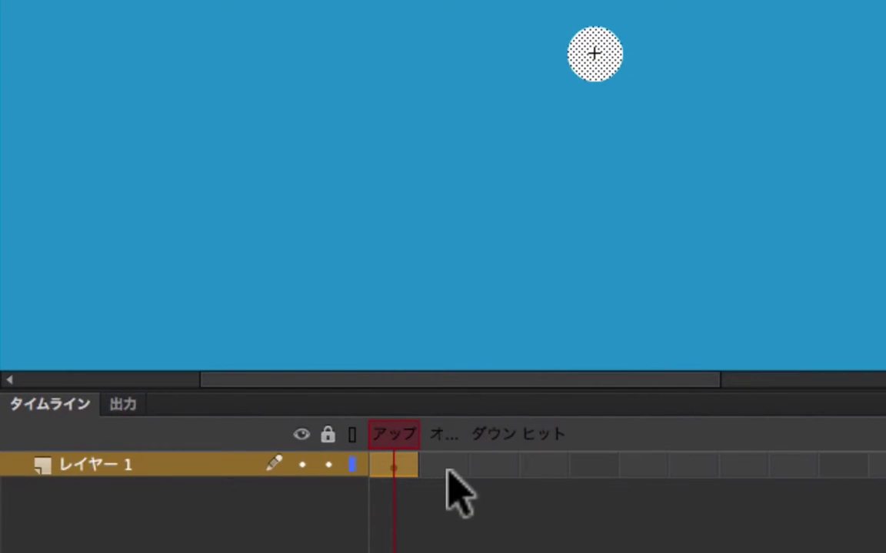
{"action": "left_click", "coordinate": [444, 465]}
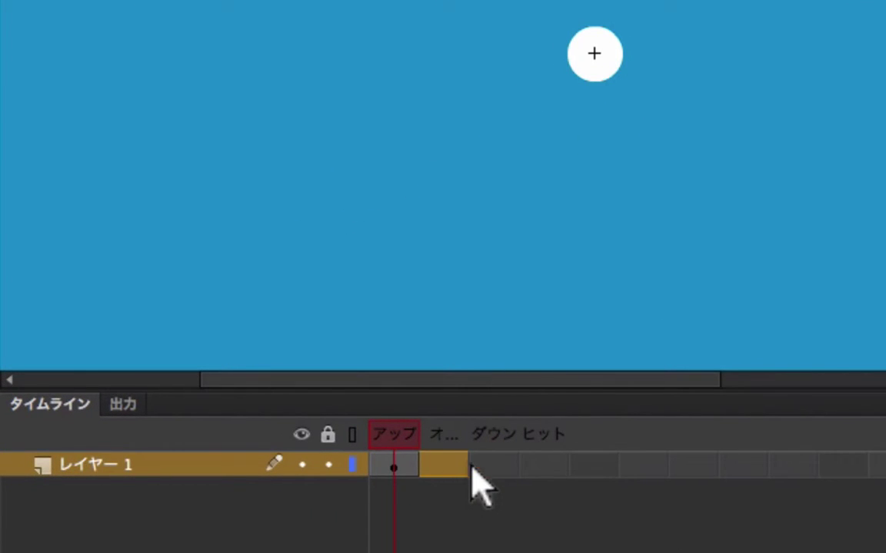
{"action": "left_click_drag", "start_coordinate": [470, 466], "coordinate": [554, 505]}
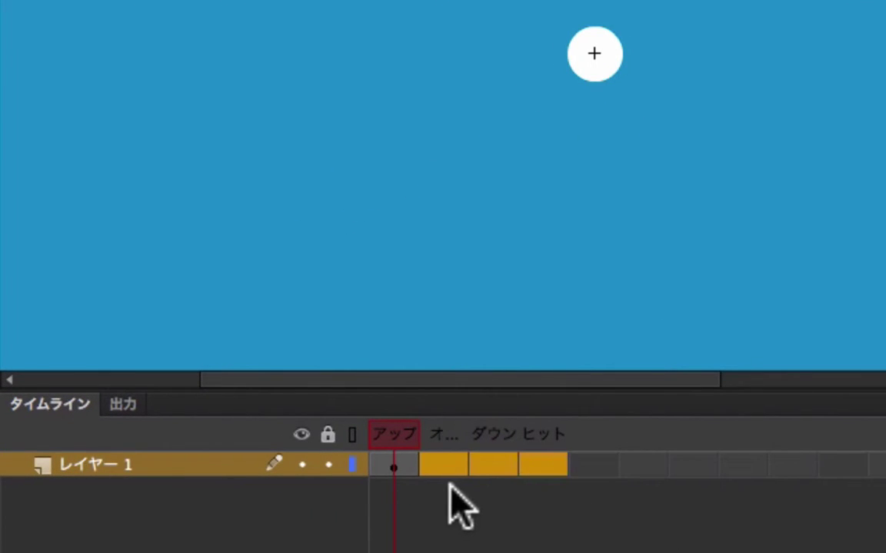
{"action": "left_click", "coordinate": [481, 546]}
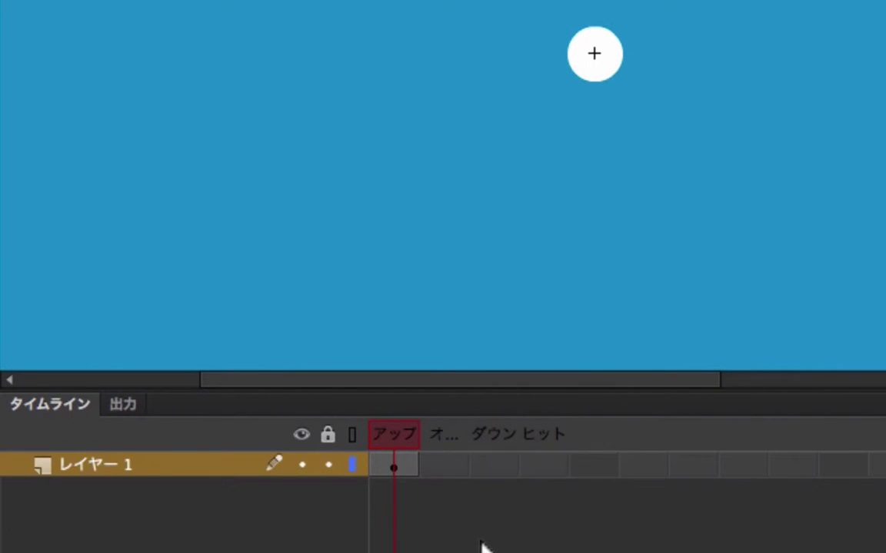
{"action": "left_click_drag", "start_coordinate": [444, 467], "coordinate": [538, 470]}
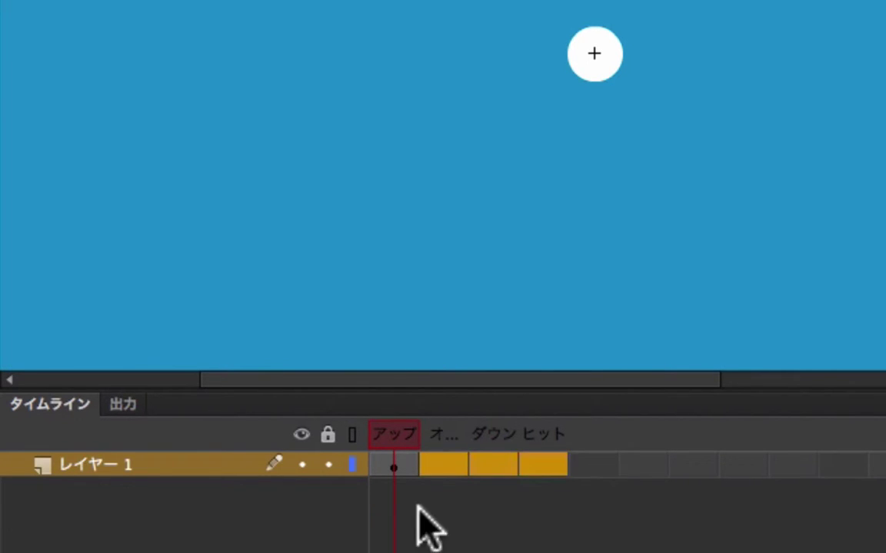
{"action": "right_click", "coordinate": [456, 463]}
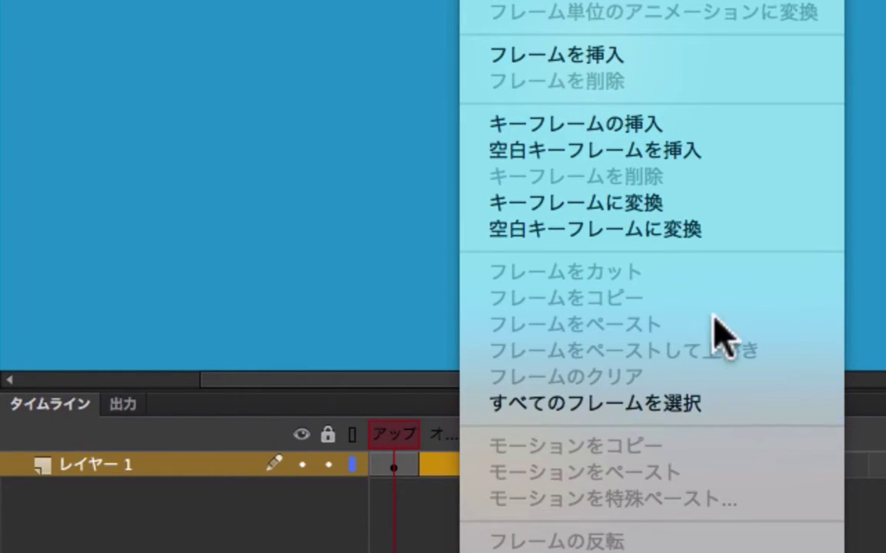
{"action": "left_click", "coordinate": [723, 205]}
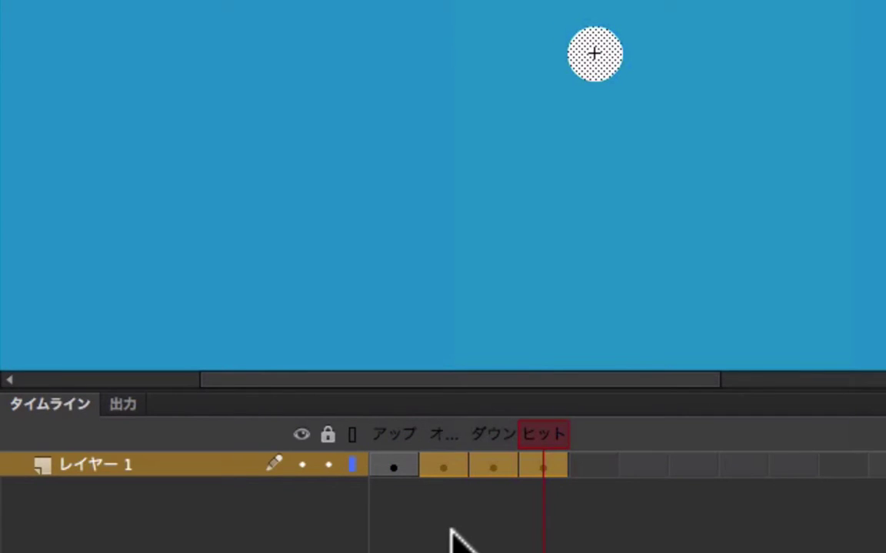
{"action": "left_click", "coordinate": [392, 478]}
{"action": "left_click", "coordinate": [390, 435]}
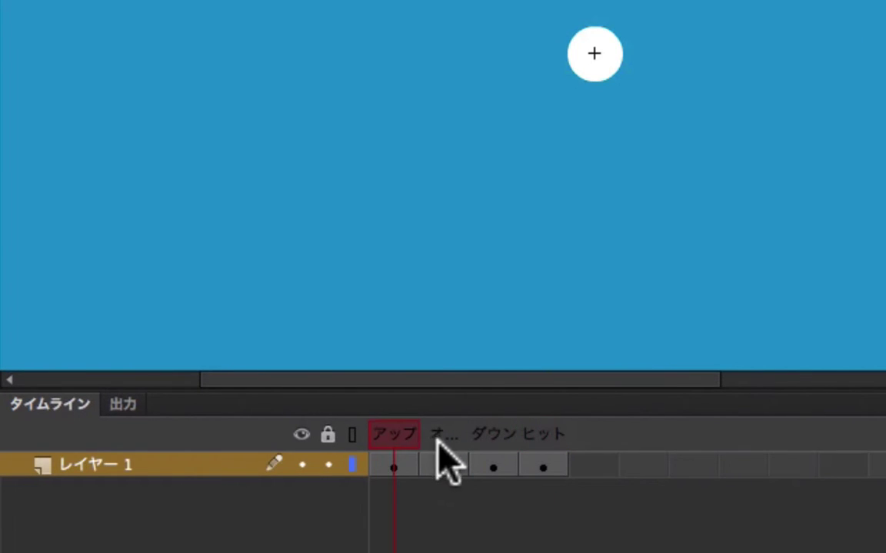
{"action": "left_click", "coordinate": [540, 454]}
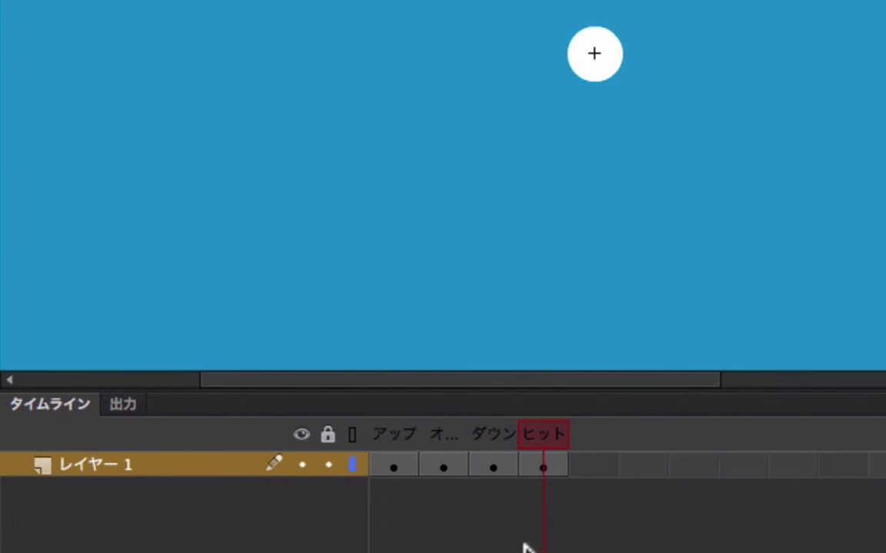
Change the circle's fill in the オーバー (Over) state to #FF3399 and compare it with the アップ (Up) state
{"action": "left_click", "coordinate": [447, 466]}
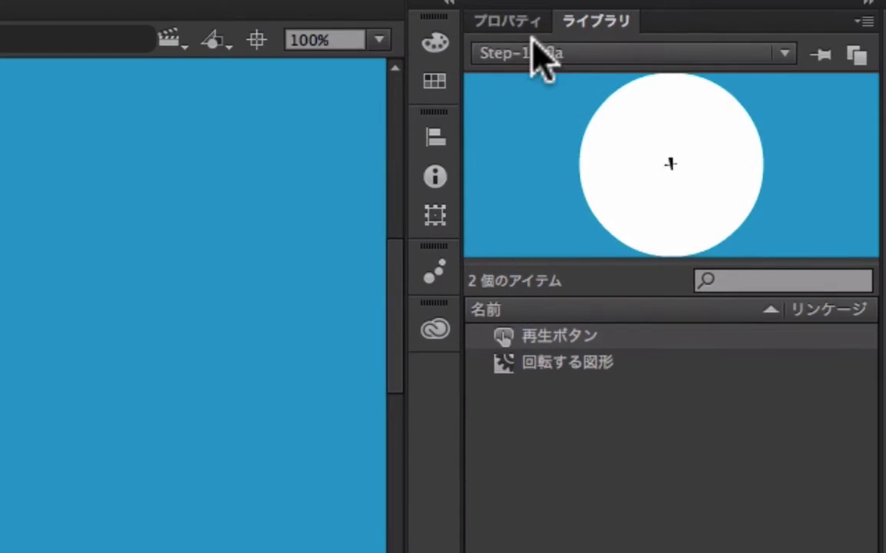
{"action": "left_click", "coordinate": [513, 25]}
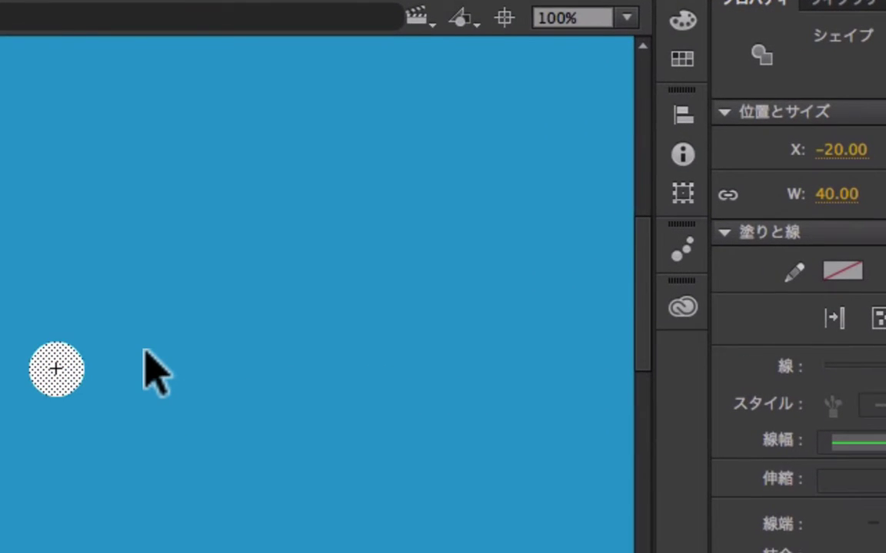
{"action": "left_click", "coordinate": [146, 354]}
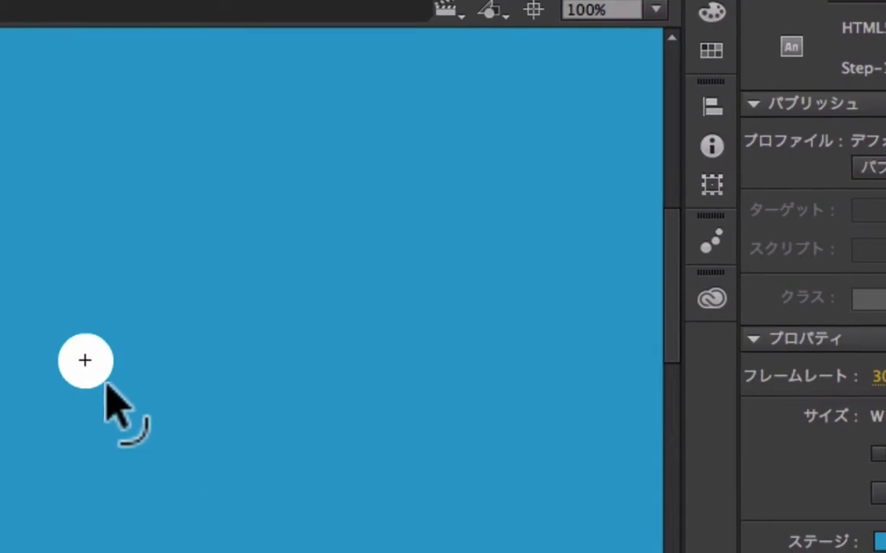
{"action": "left_click", "coordinate": [93, 368]}
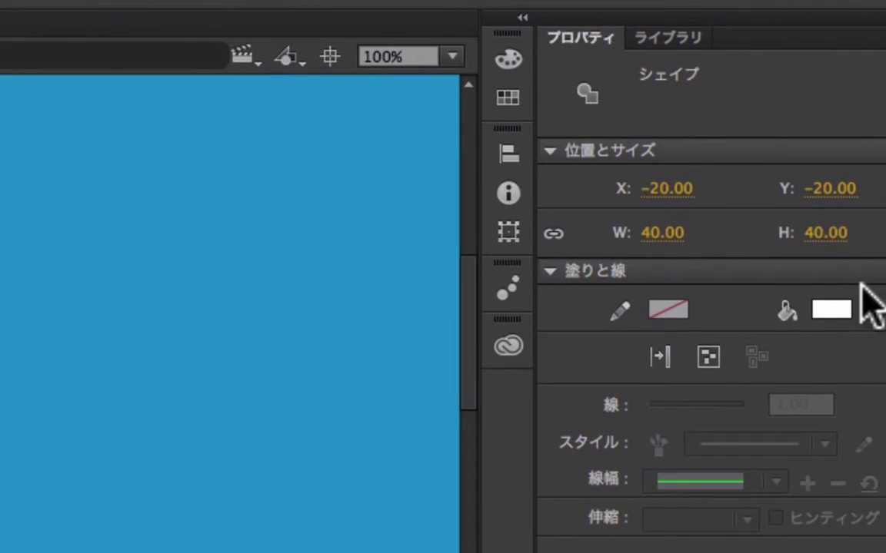
{"action": "left_click", "coordinate": [831, 310]}
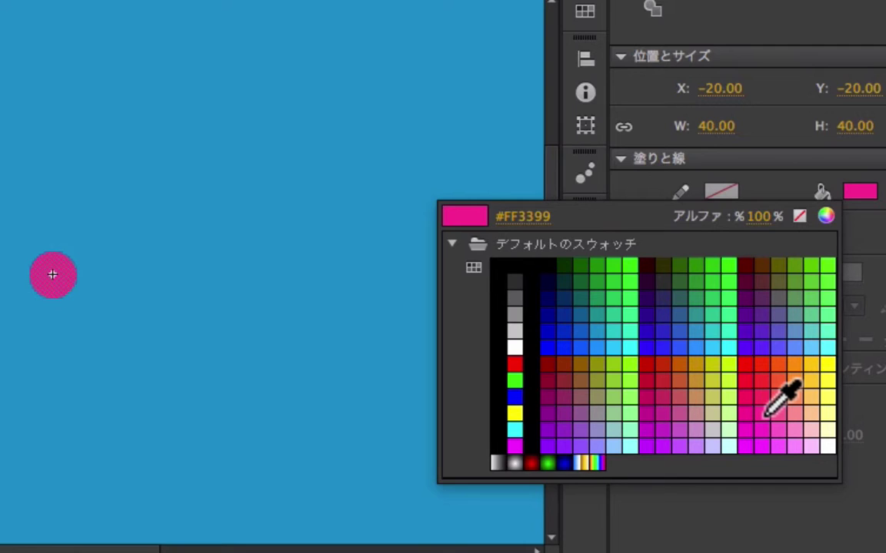
{"action": "left_click", "coordinate": [765, 415]}
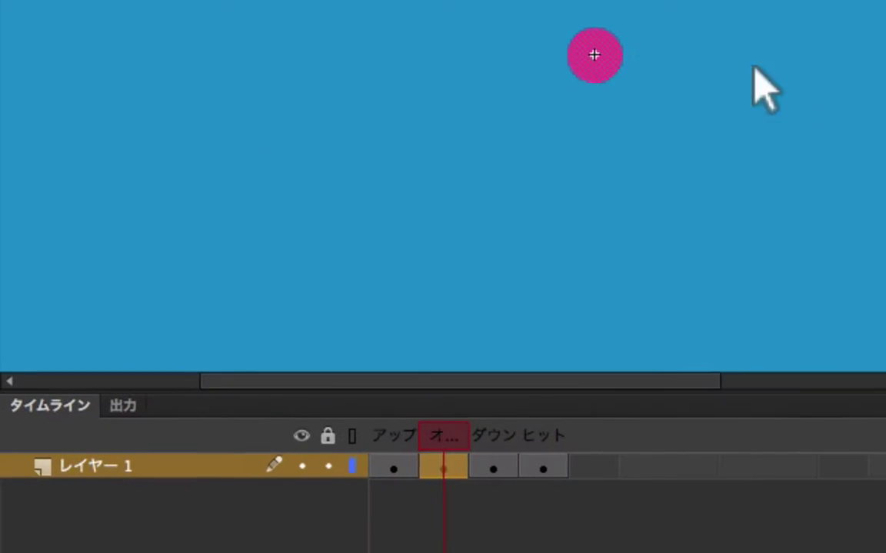
{"action": "left_click", "coordinate": [394, 437]}
{"action": "left_click", "coordinate": [434, 436]}
{"action": "left_click", "coordinate": [390, 432]}
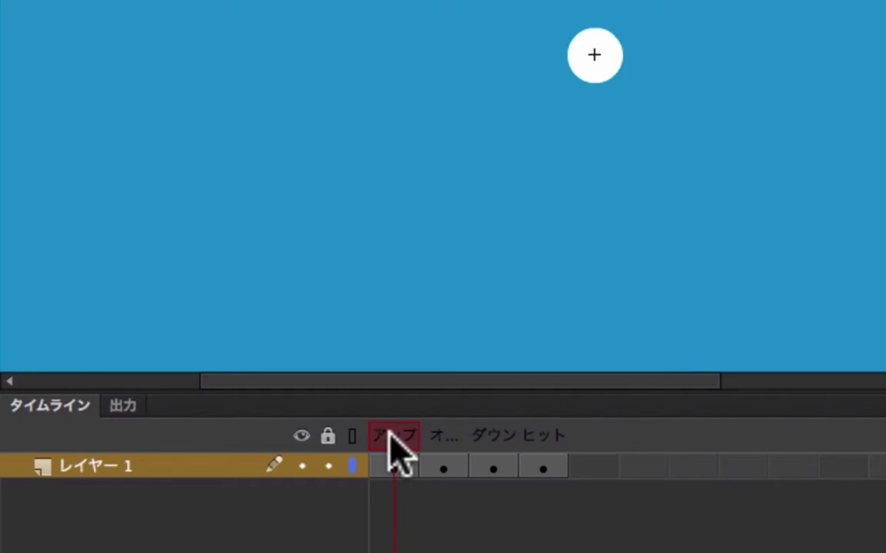
{"action": "left_click", "coordinate": [438, 435]}
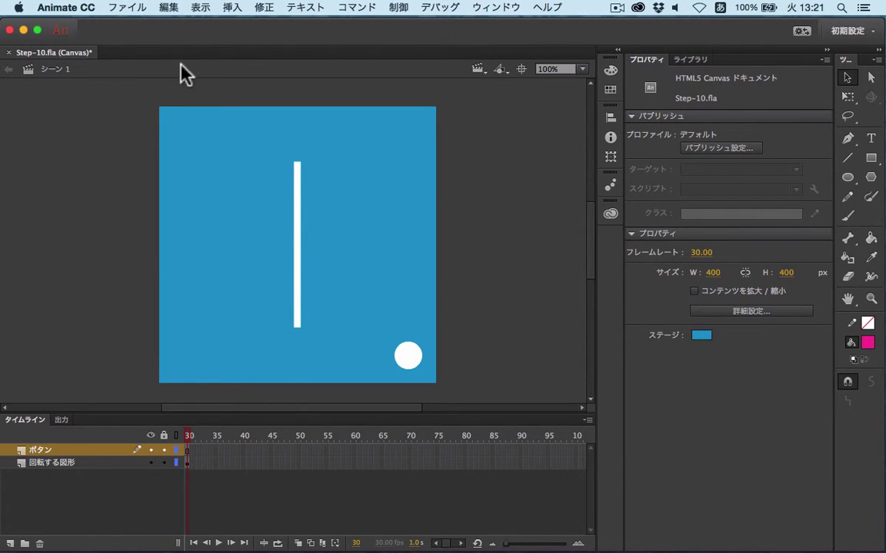
Save the document, then review and accept its publish settings with Step-10.js as the output file
{"action": "left_click", "coordinate": [131, 9]}
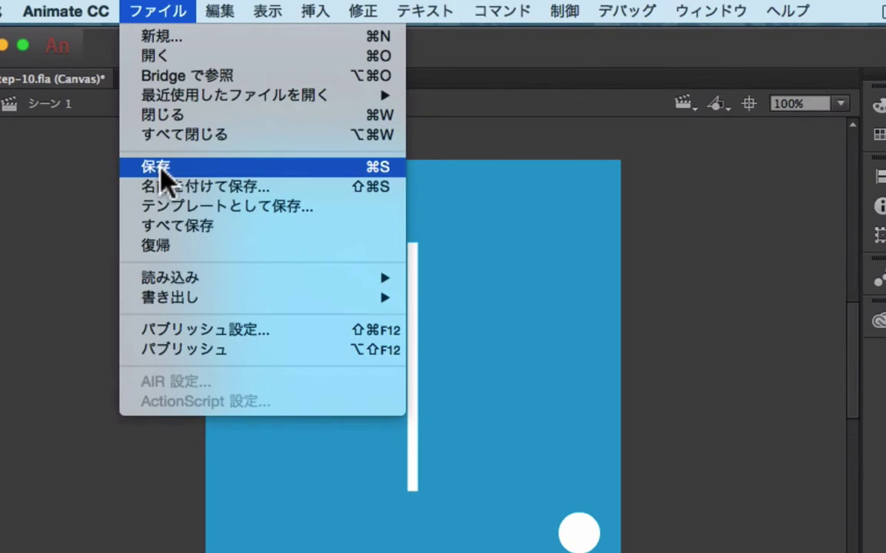
{"action": "left_click", "coordinate": [198, 170]}
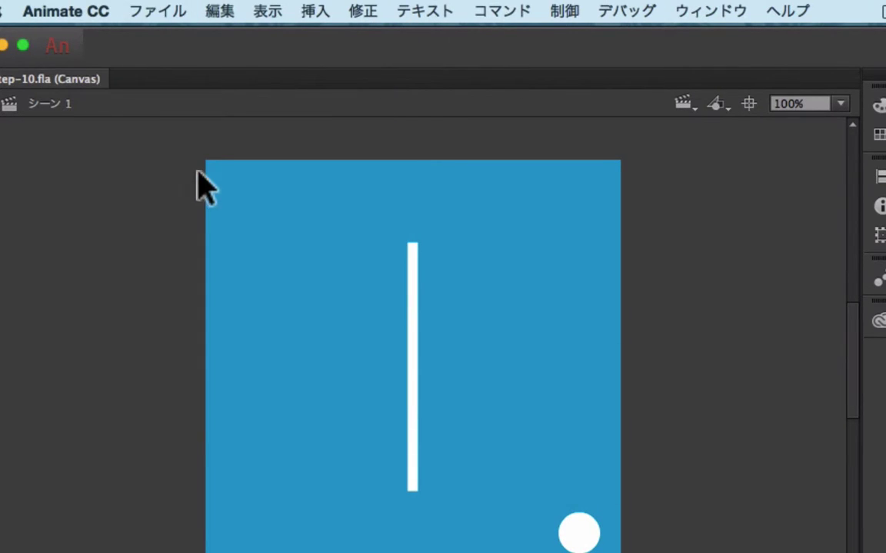
{"action": "left_click", "coordinate": [165, 10]}
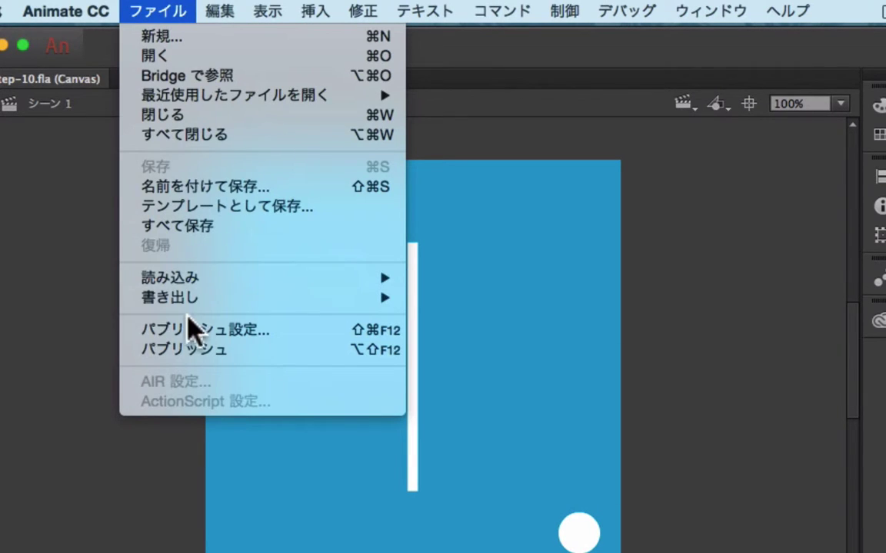
{"action": "left_click", "coordinate": [295, 333]}
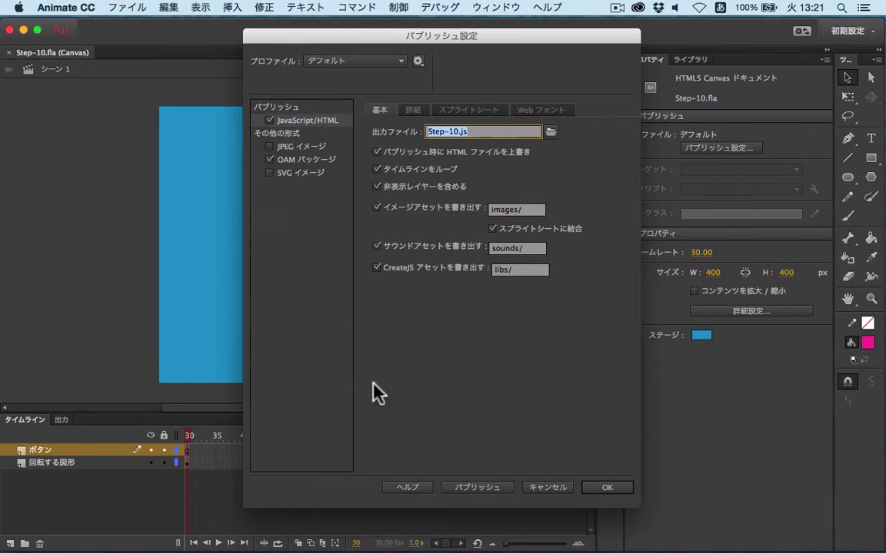
{"action": "left_click", "coordinate": [602, 488]}
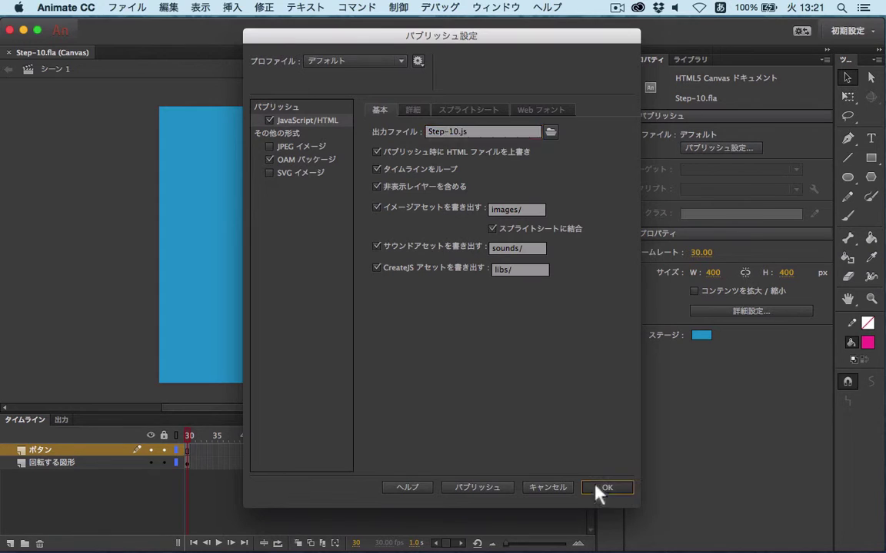
Publish the document and check the exported HTML, JS and OAM files in the Step-10 folder
{"action": "left_click", "coordinate": [127, 11]}
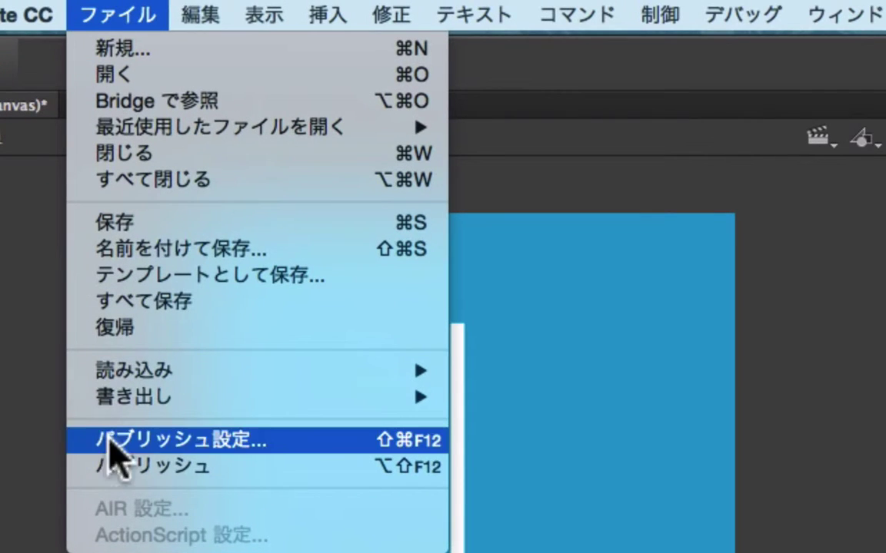
{"action": "left_click", "coordinate": [254, 466]}
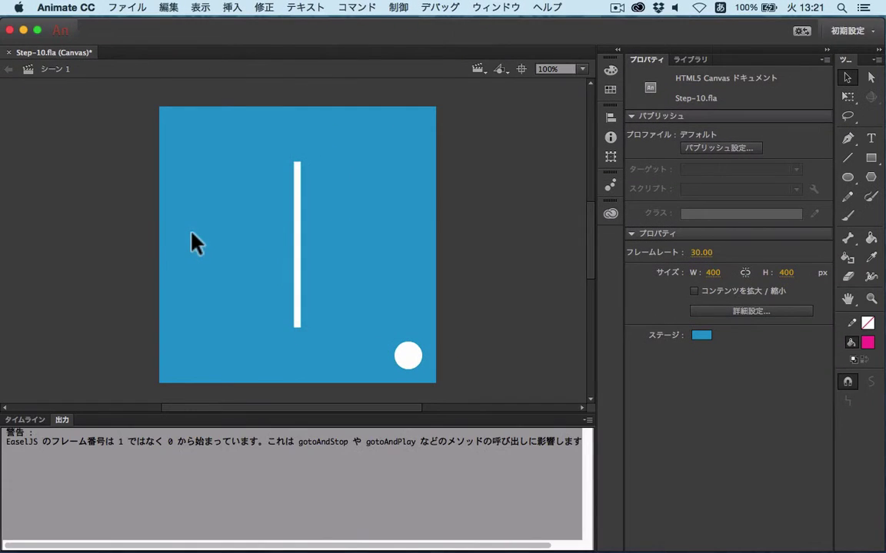
{"action": "left_click", "coordinate": [23, 30]}
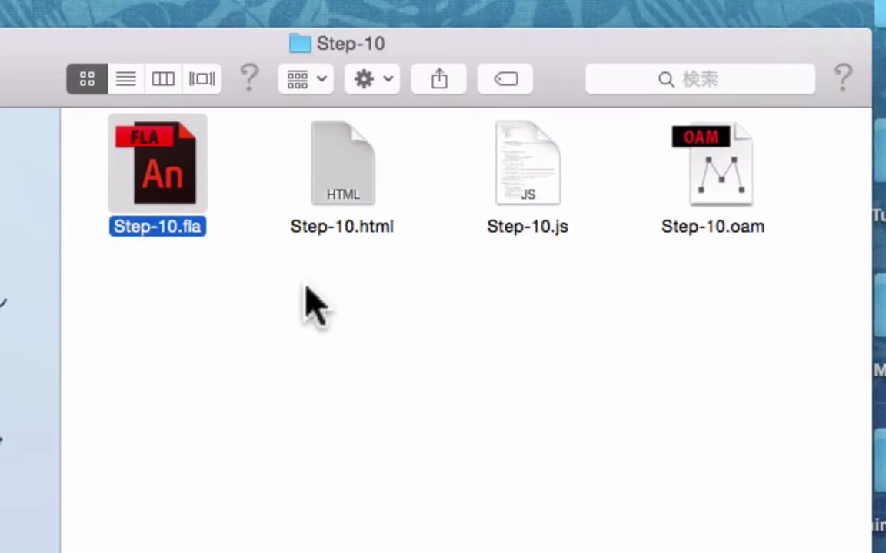
{"action": "left_click", "coordinate": [348, 189]}
{"action": "left_click", "coordinate": [510, 180]}
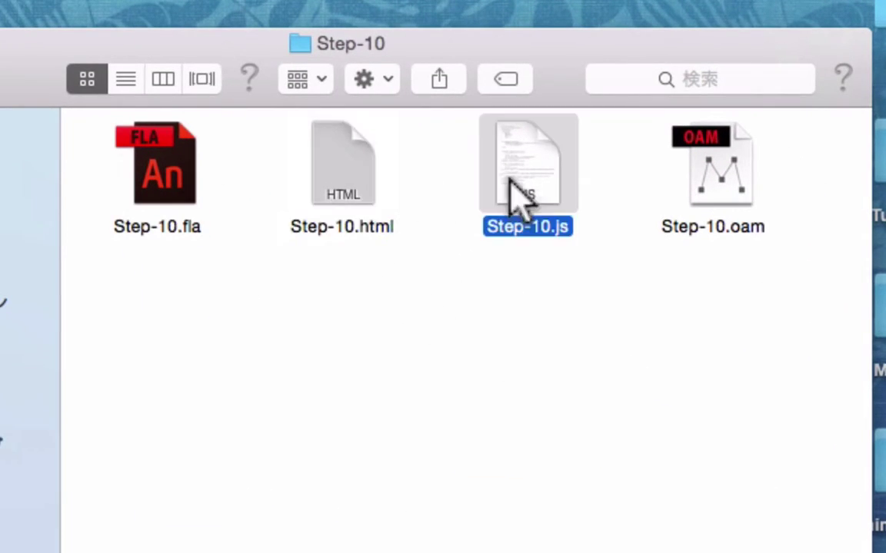
{"action": "left_click", "coordinate": [723, 190]}
{"action": "left_click", "coordinate": [567, 336]}
Open Step-10.html in Firefox to check the published animation and button, then quit the browser
{"action": "left_click", "coordinate": [340, 175]}
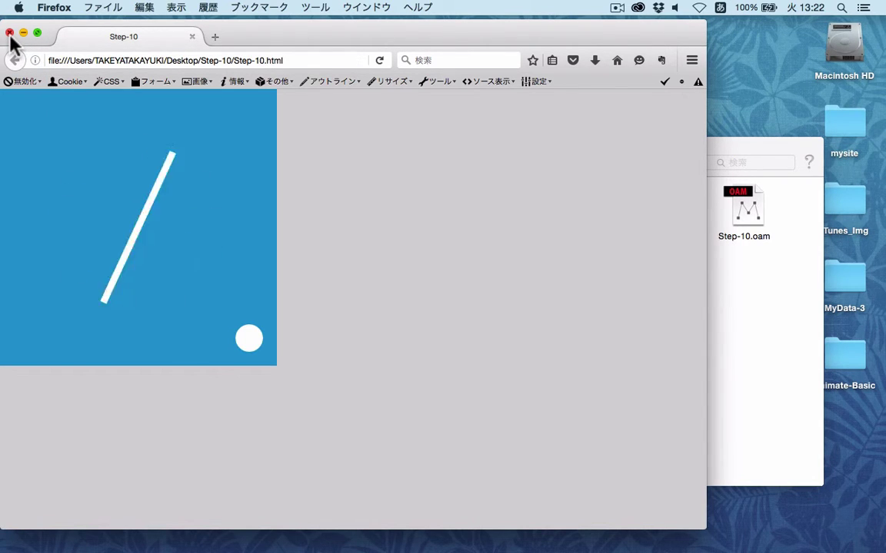
{"action": "left_click", "coordinate": [56, 8]}
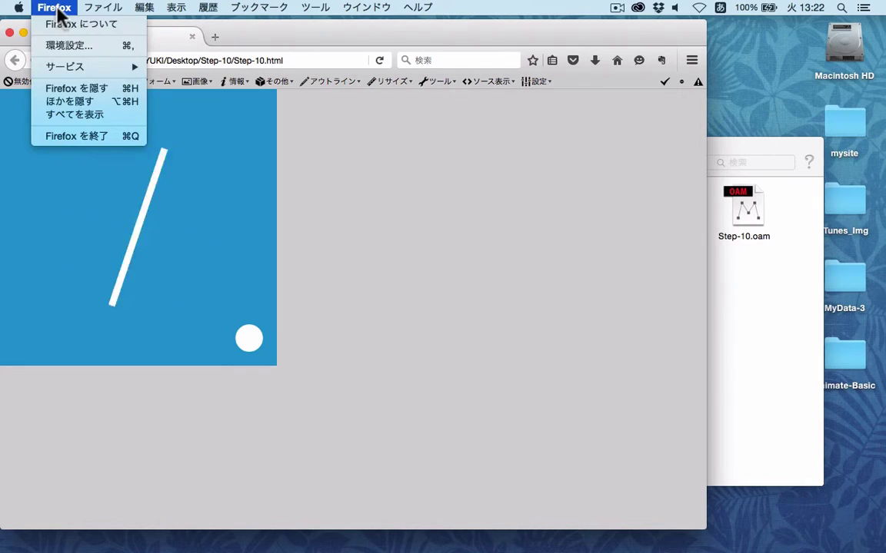
{"action": "left_click", "coordinate": [56, 136]}
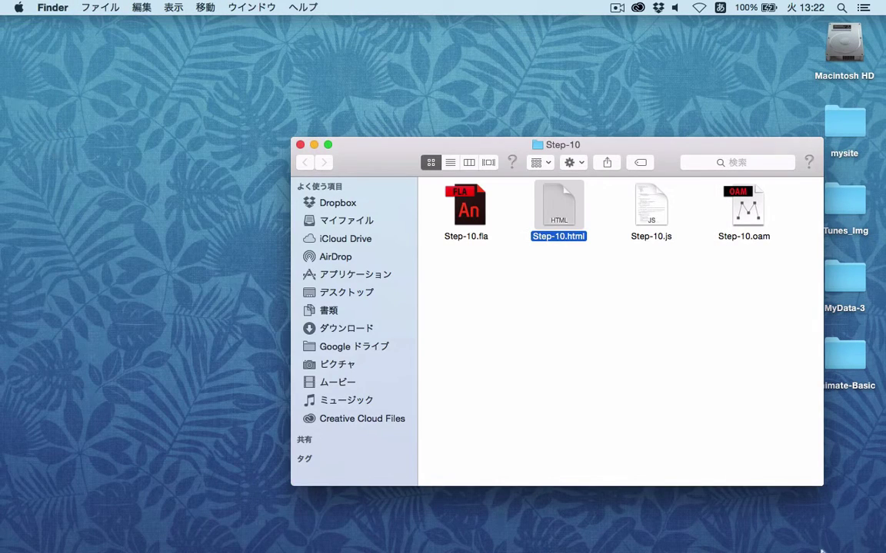
Switch back to Animate CC, move the timeline's playhead to frame 1 and open the アクション (Actions) script editor
{"action": "left_click", "coordinate": [823, 525]}
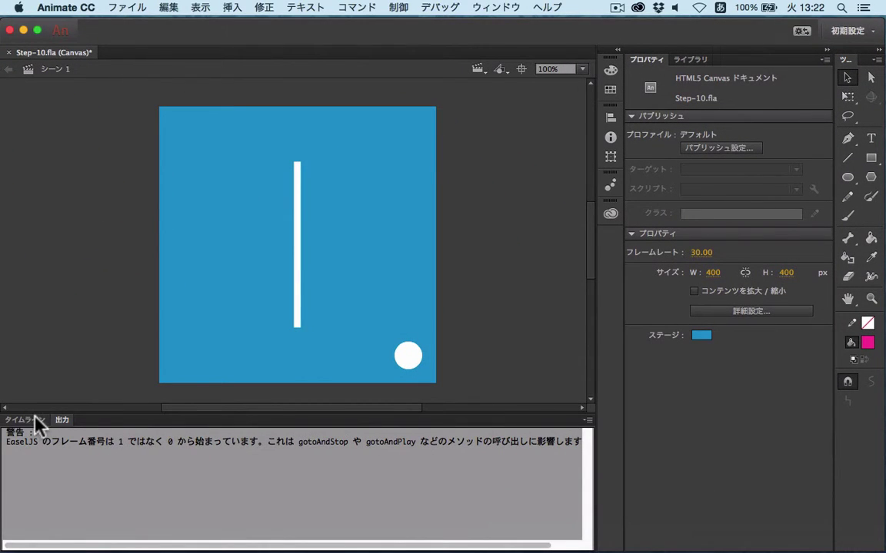
{"action": "left_click", "coordinate": [36, 422]}
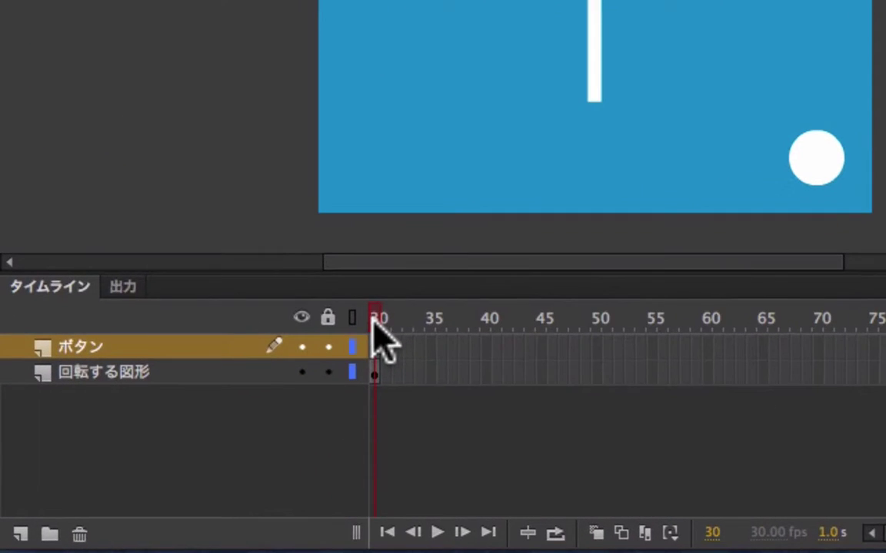
{"action": "left_click_drag", "start_coordinate": [373, 323], "coordinate": [346, 344]}
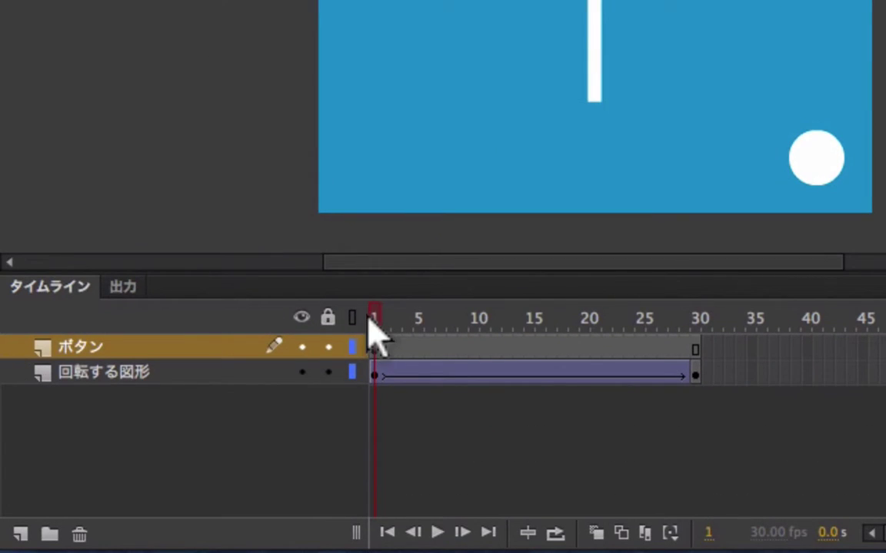
{"action": "left_click_drag", "start_coordinate": [369, 317], "coordinate": [329, 307]}
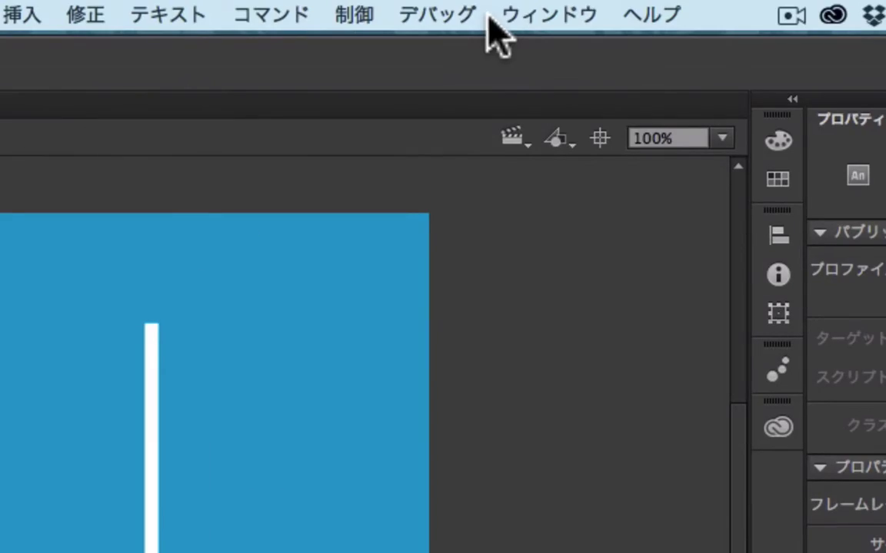
{"action": "left_click", "coordinate": [509, 20]}
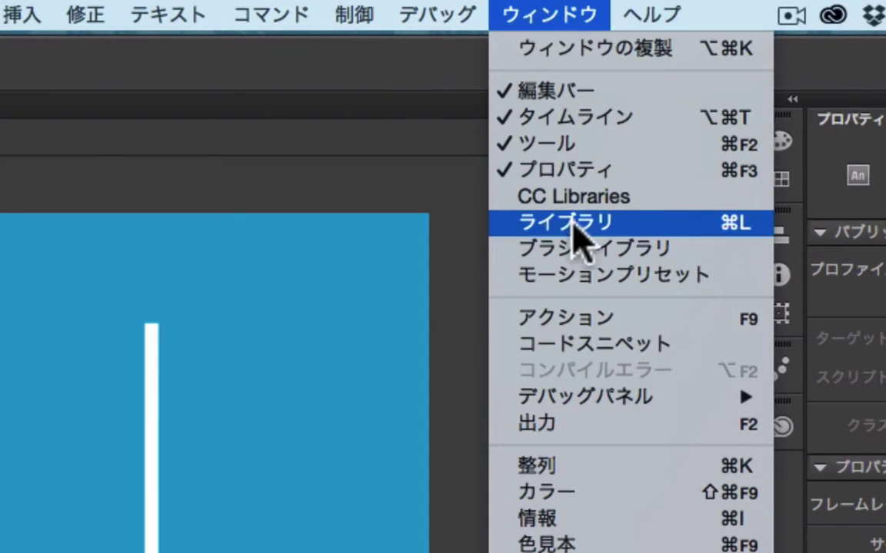
{"action": "left_click", "coordinate": [645, 321]}
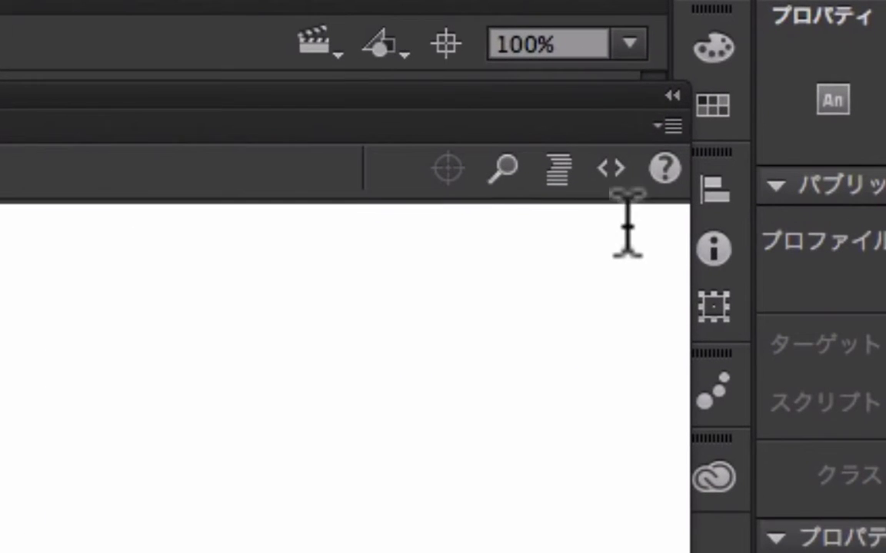
Insert the HTML5 Canvas timeline navigation code snippet このフレームで停止 at frame 1, and close the snippet library and script editor
{"action": "left_click", "coordinate": [612, 171]}
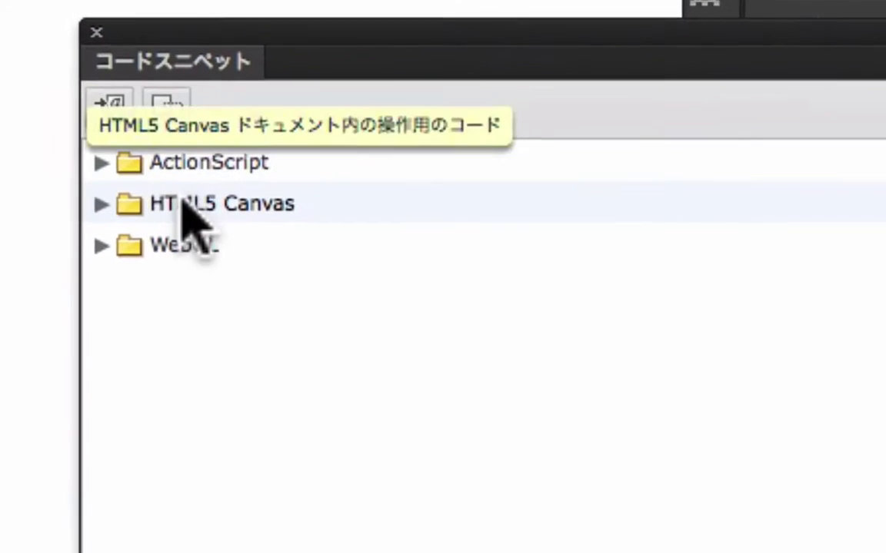
{"action": "left_click", "coordinate": [246, 205]}
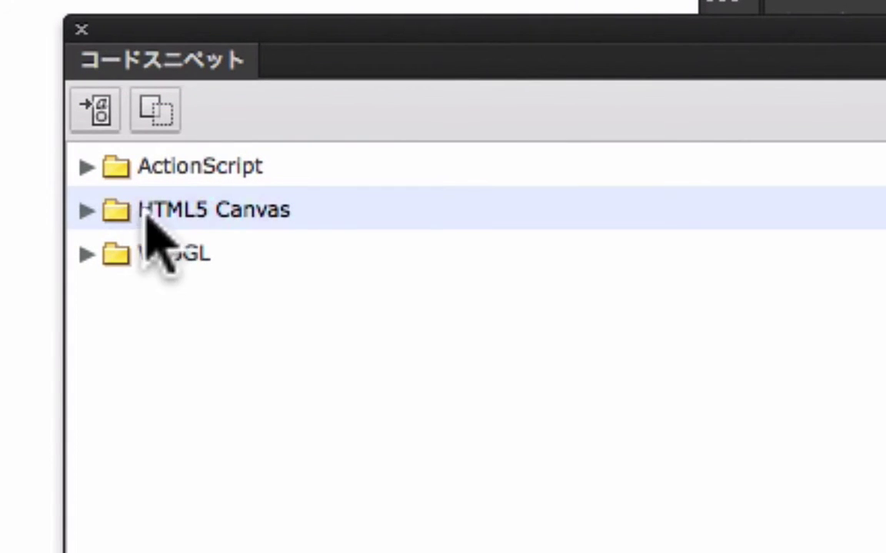
{"action": "left_click", "coordinate": [86, 211]}
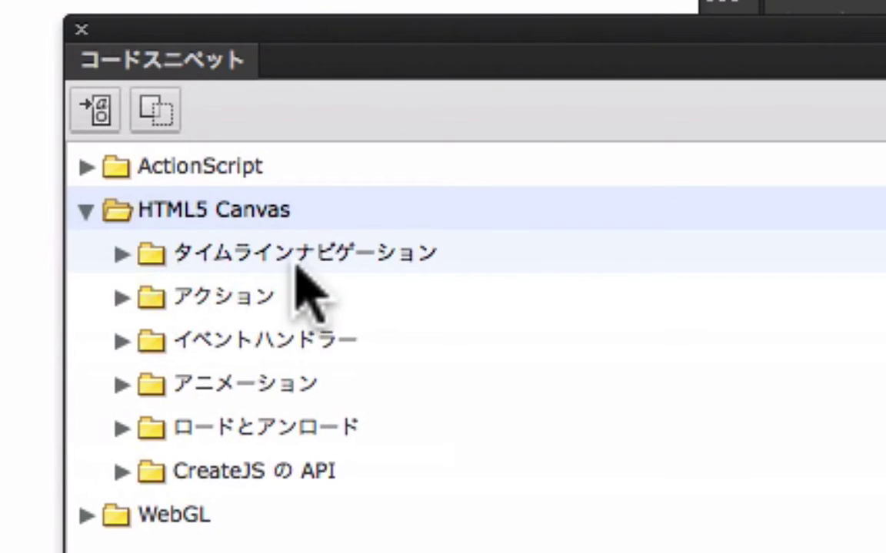
{"action": "left_click", "coordinate": [123, 254]}
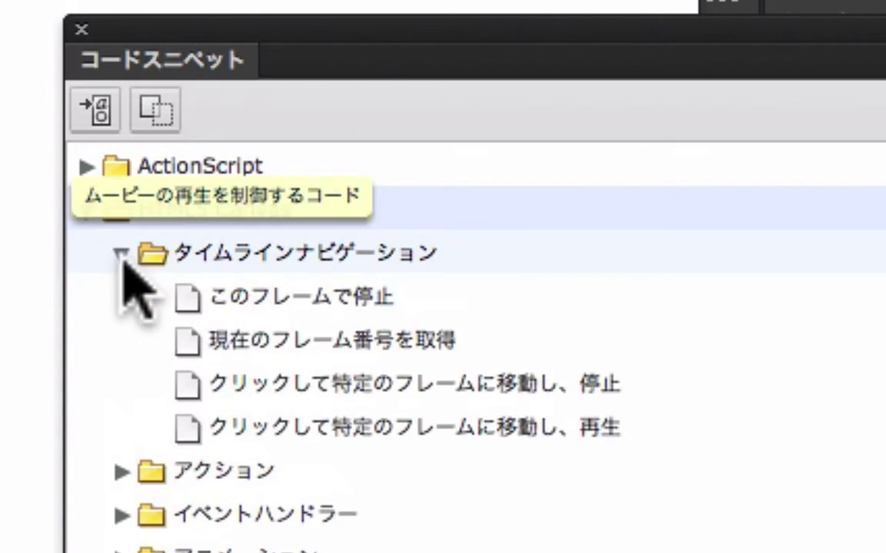
{"action": "mouse_move", "coordinate": [361, 299]}
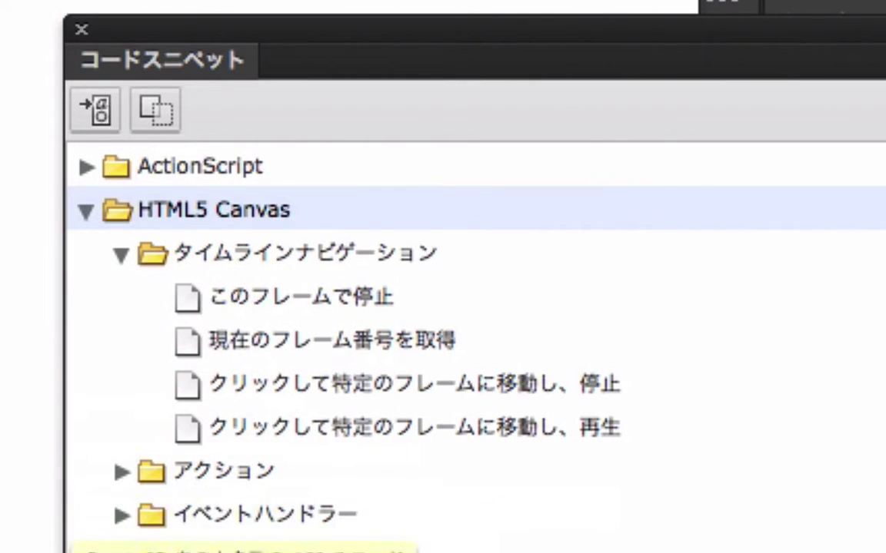
{"action": "left_click", "coordinate": [344, 301]}
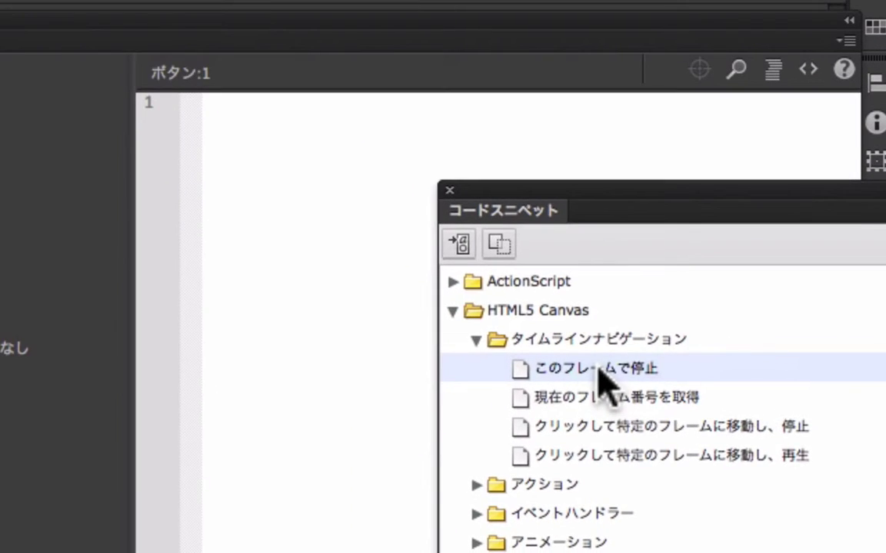
{"action": "double_click", "coordinate": [322, 299]}
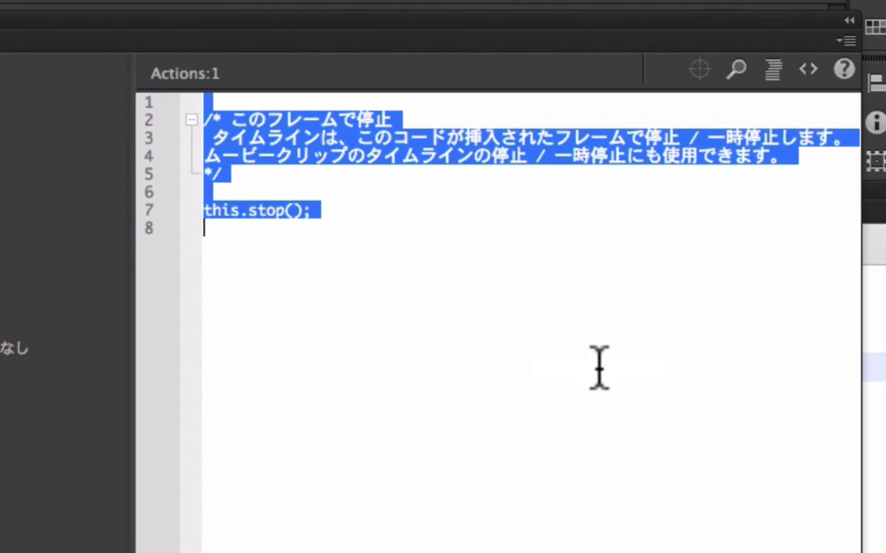
{"action": "left_click", "coordinate": [391, 228]}
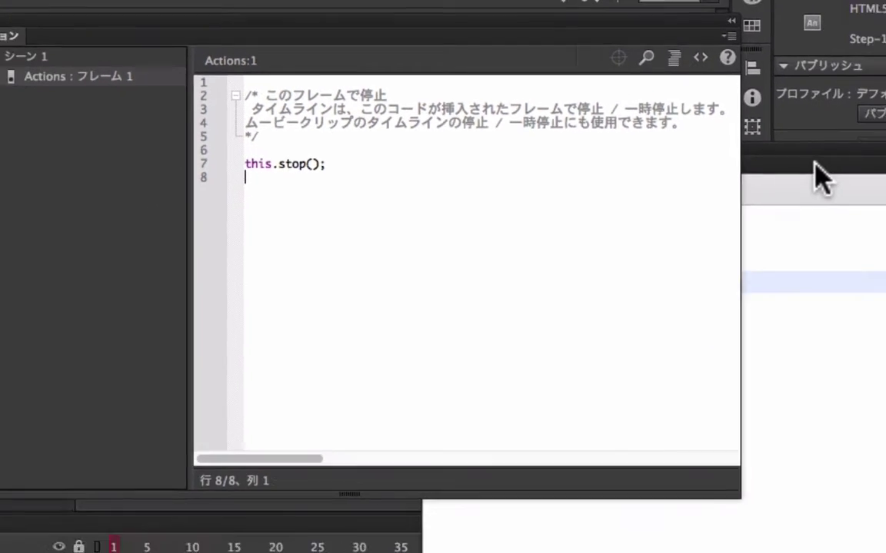
{"action": "left_click", "coordinate": [874, 230]}
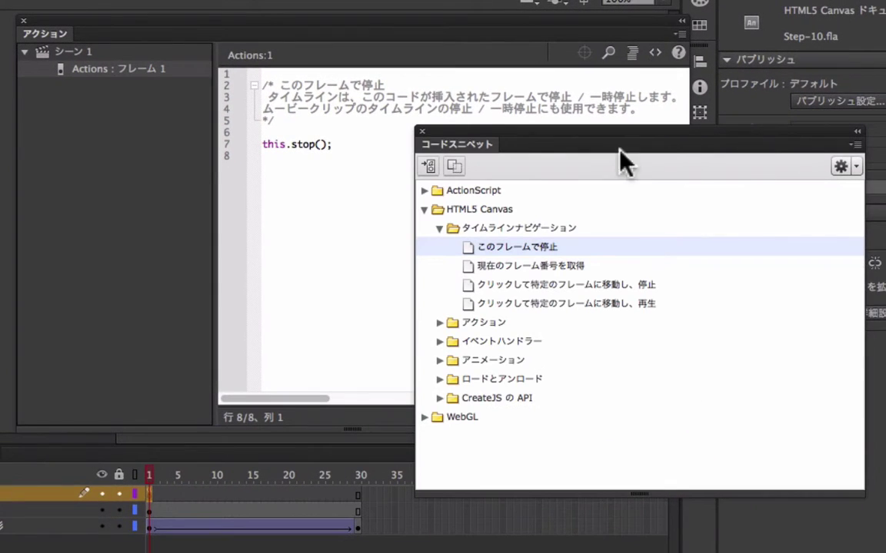
{"action": "left_click", "coordinate": [422, 132]}
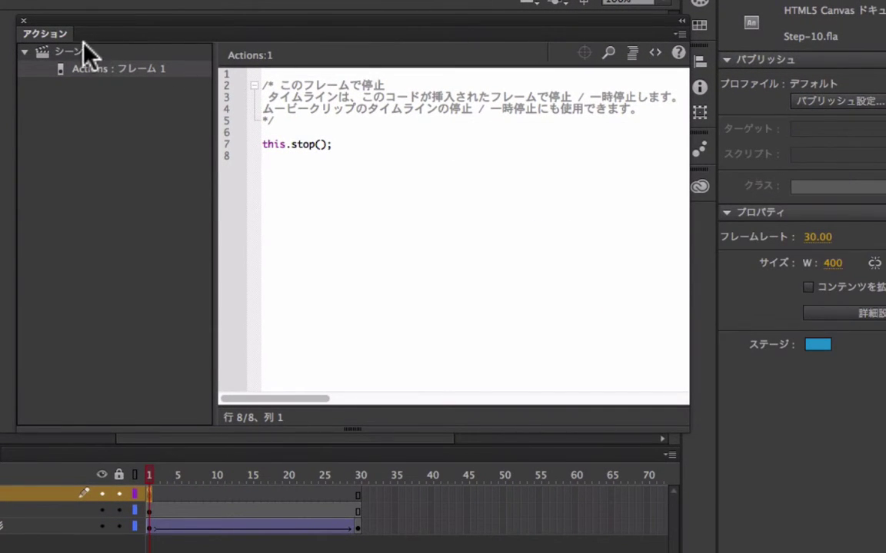
{"action": "left_click", "coordinate": [23, 22]}
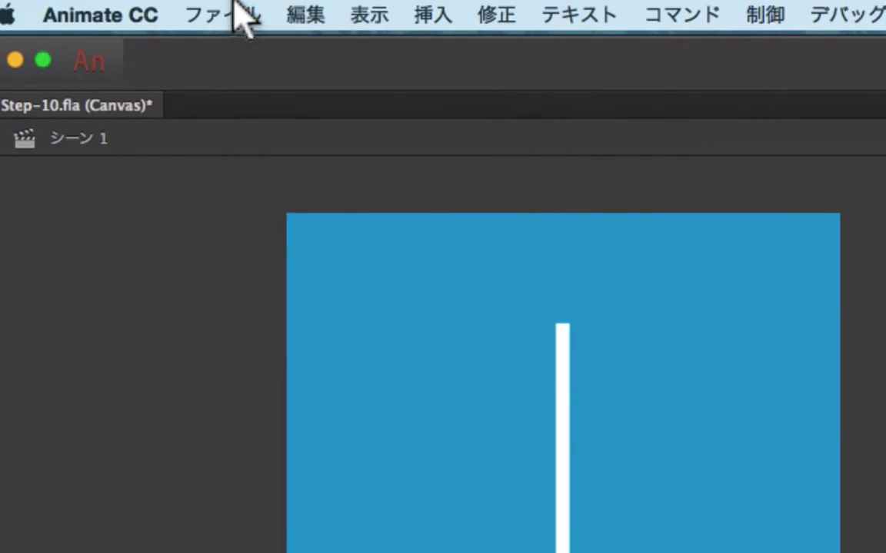
Save Step-10.fla and publish the document again
{"action": "left_click", "coordinate": [223, 14]}
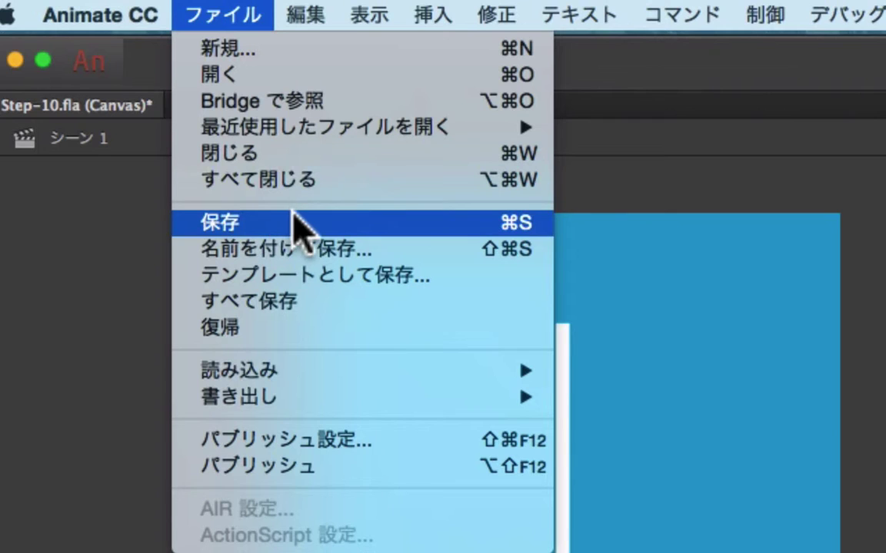
{"action": "left_click", "coordinate": [292, 220]}
{"action": "left_click", "coordinate": [235, 16]}
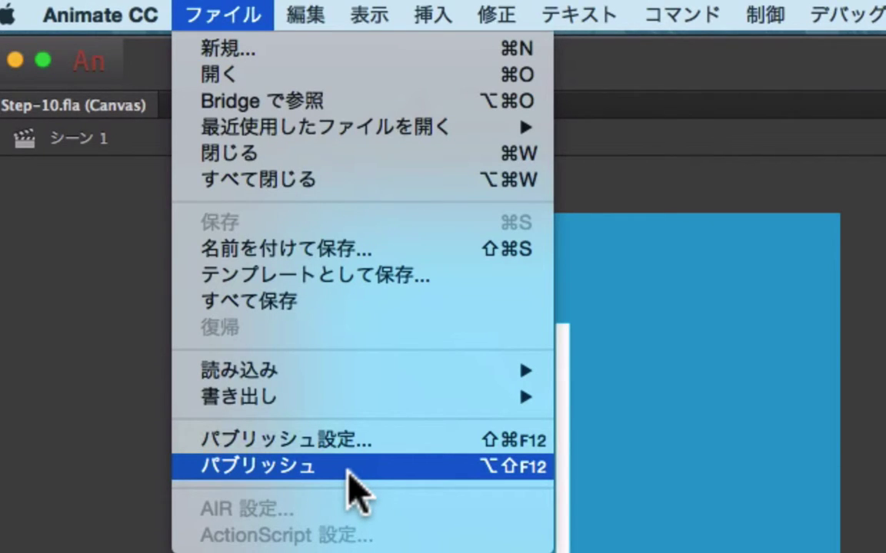
{"action": "left_click", "coordinate": [353, 467]}
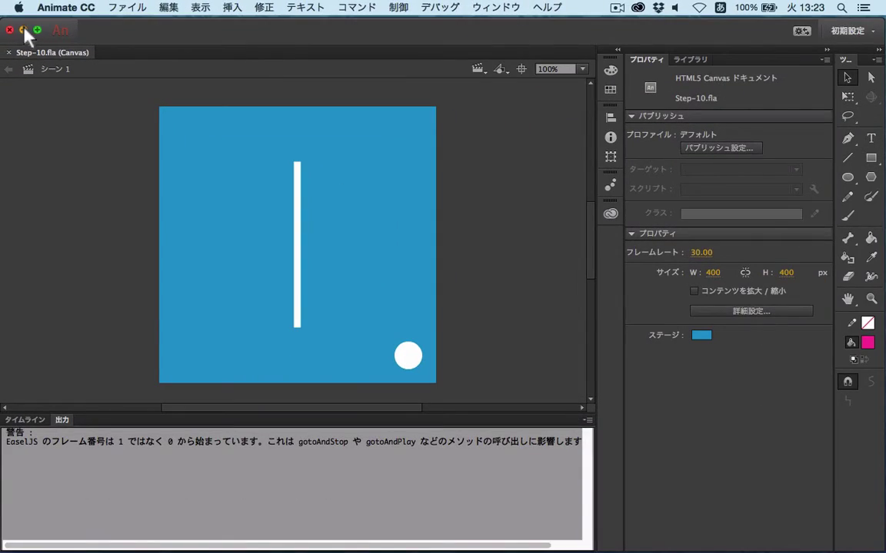
Minimise Animate CC, open Step-10.html in Firefox to check the published animation's playback, and quit the browser
{"action": "left_click", "coordinate": [23, 30]}
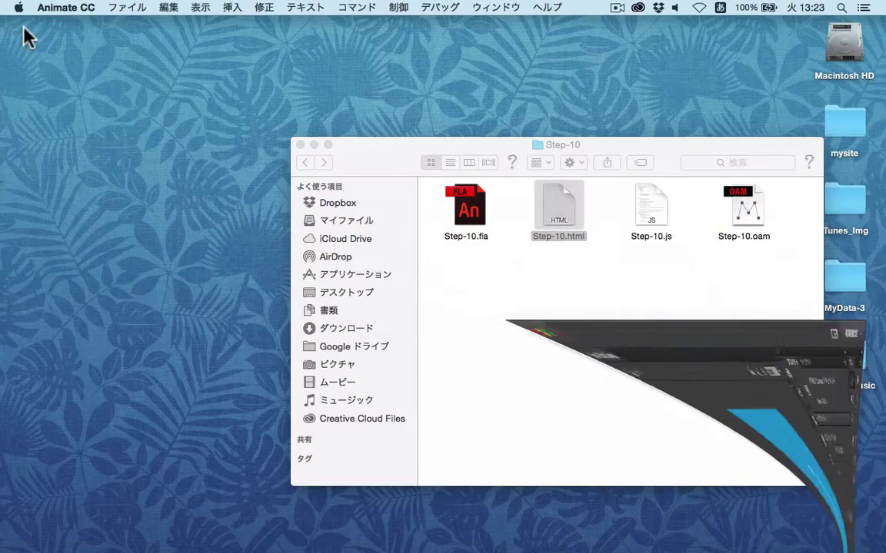
{"action": "left_click", "coordinate": [589, 274]}
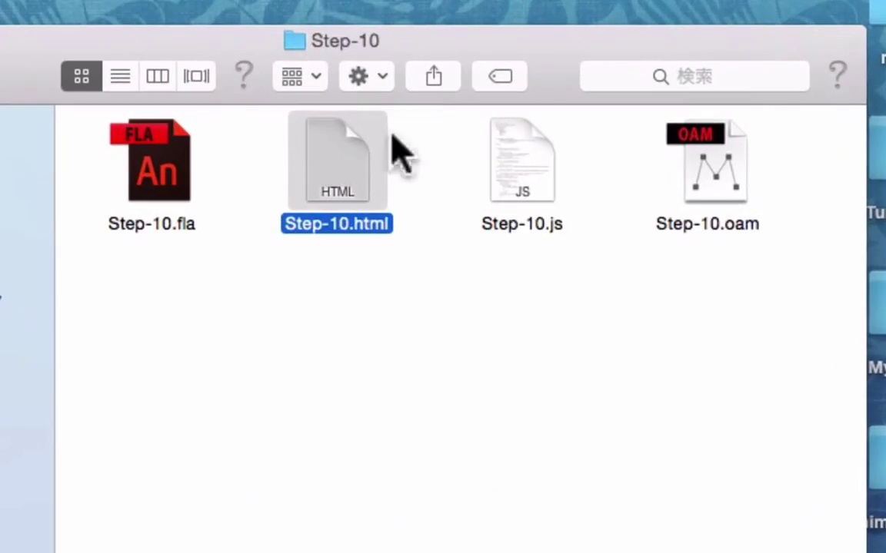
{"action": "double_click", "coordinate": [338, 204]}
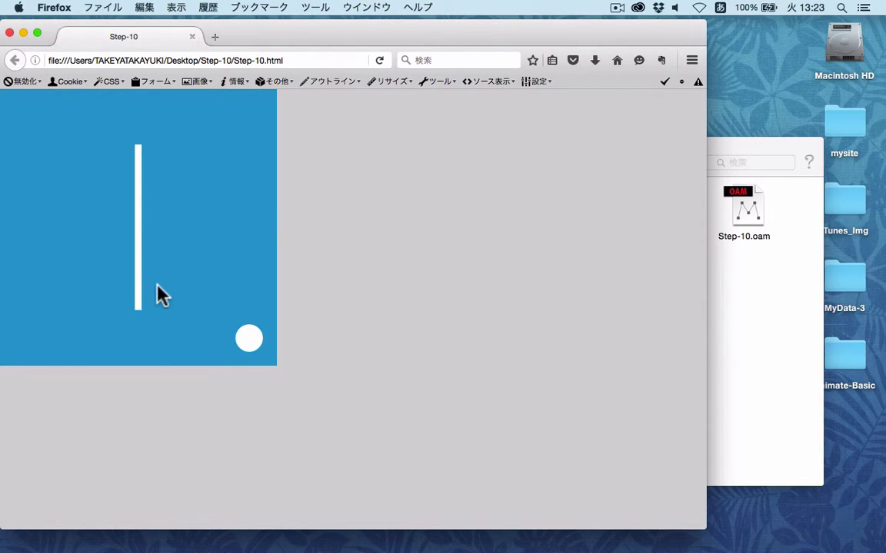
{"action": "left_click", "coordinate": [54, 10]}
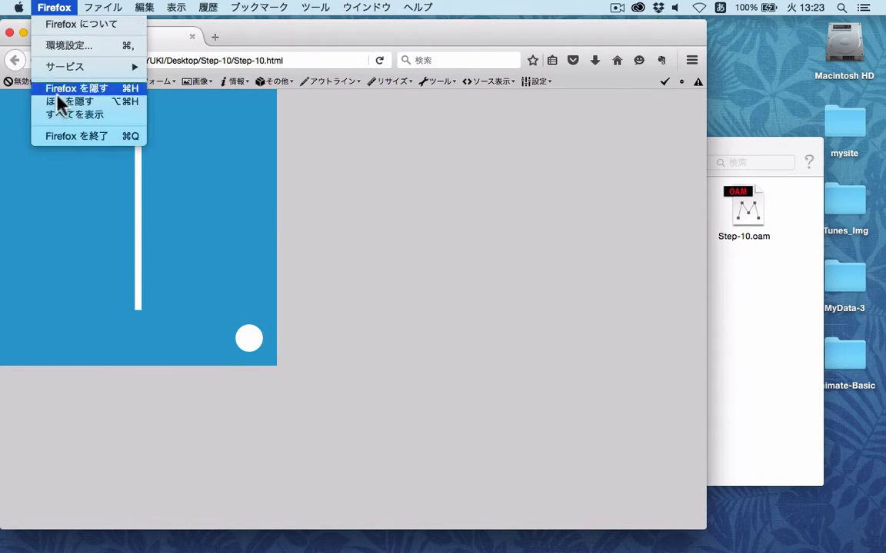
{"action": "left_click", "coordinate": [54, 138]}
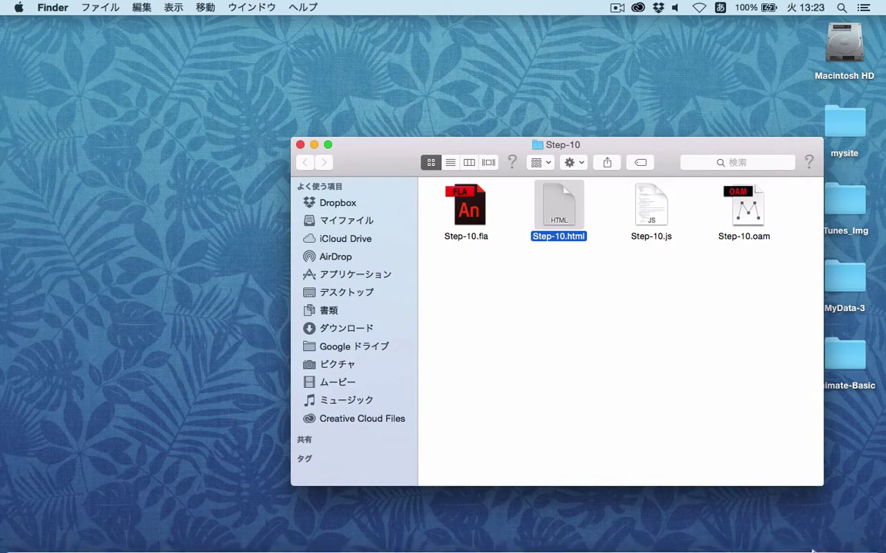
Switch back to Animate CC, review the script on frame 1 of the Actions layer, and scrub the timeline's playhead
{"action": "left_click", "coordinate": [854, 533]}
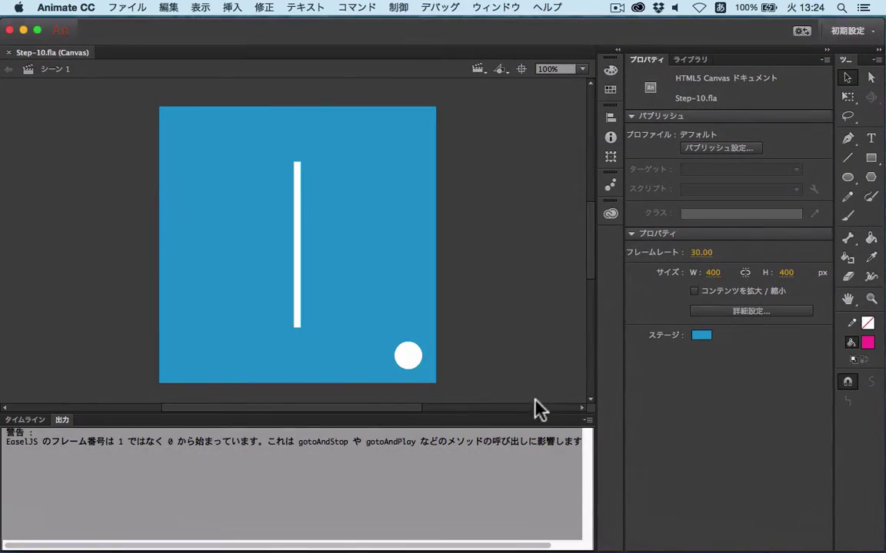
{"action": "left_click", "coordinate": [31, 421]}
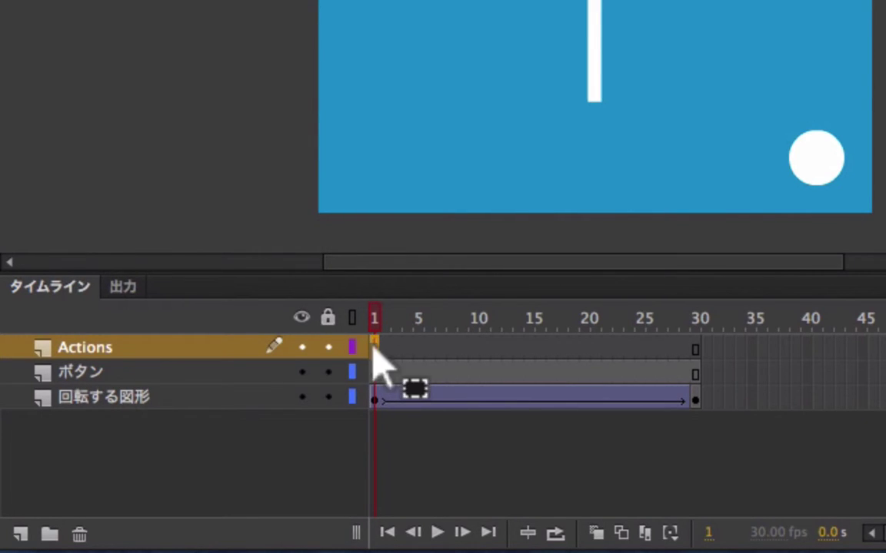
{"action": "right_click", "coordinate": [372, 351]}
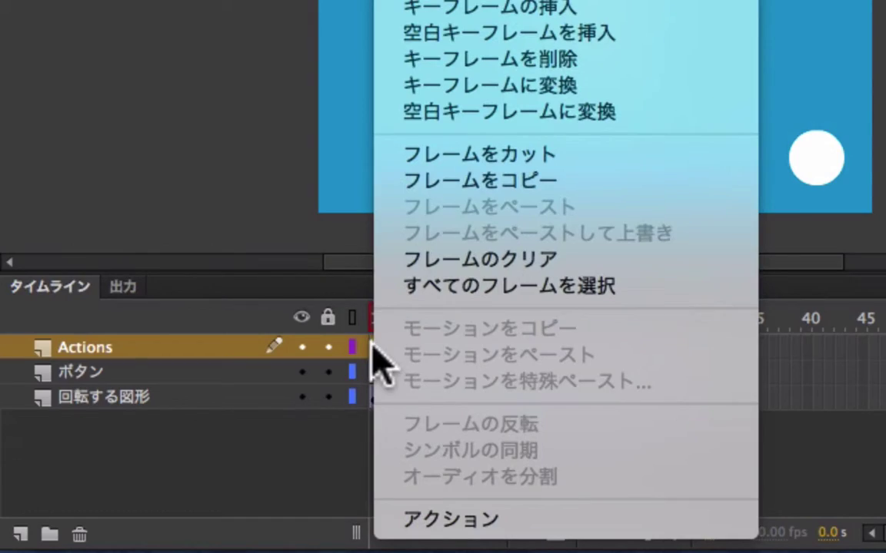
{"action": "left_click", "coordinate": [592, 529]}
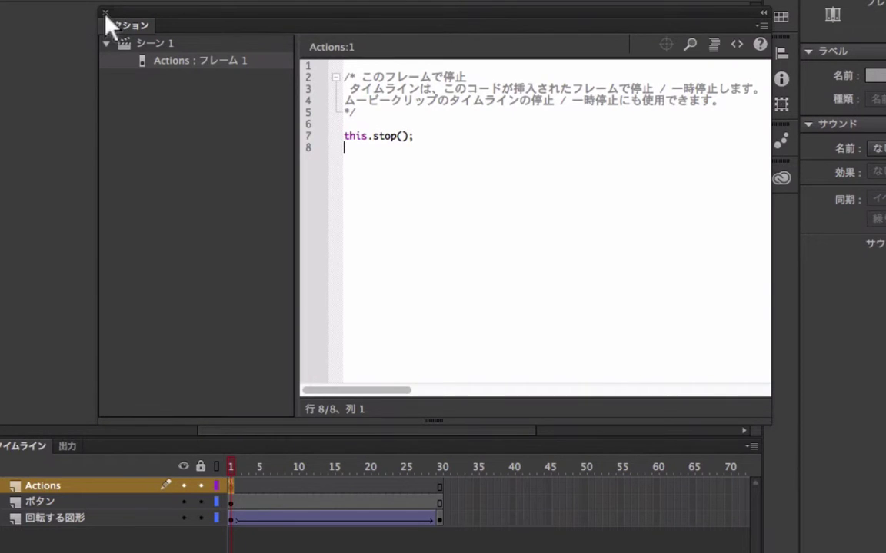
{"action": "left_click", "coordinate": [106, 13]}
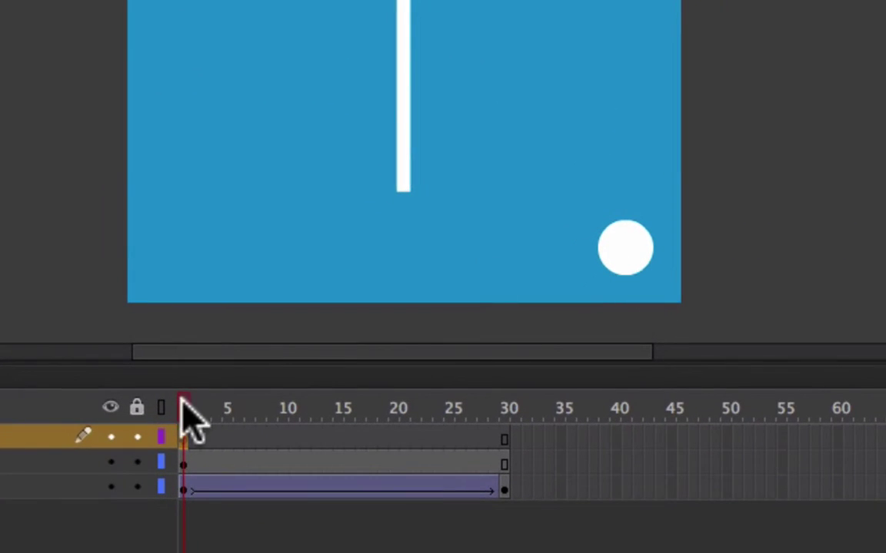
{"action": "left_click_drag", "start_coordinate": [229, 466], "coordinate": [271, 471]}
{"action": "left_click_drag", "start_coordinate": [254, 430], "coordinate": [143, 431]}
Try to apply the HTML5 Canvas snippet クリックして特定のフレームに移動し、再生 to the round button, then cancel and close the script editors
{"action": "left_click", "coordinate": [619, 265]}
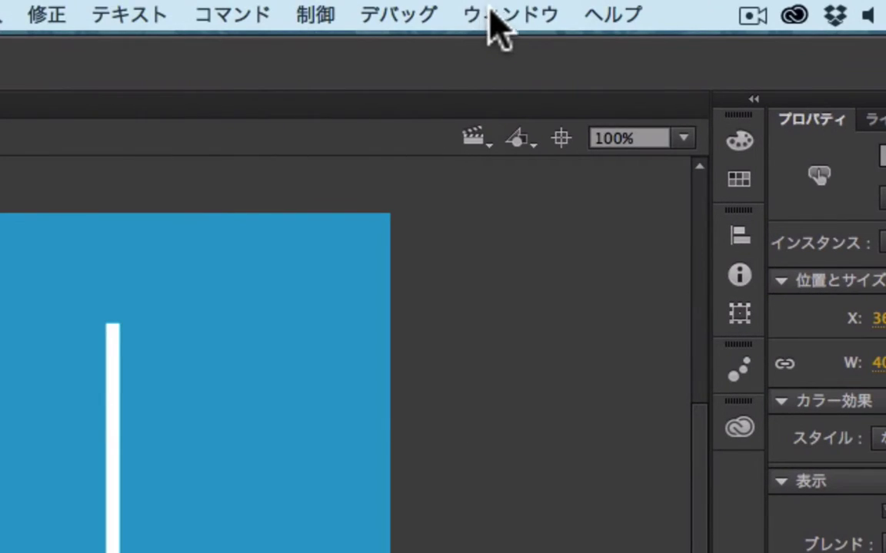
{"action": "left_click", "coordinate": [498, 15]}
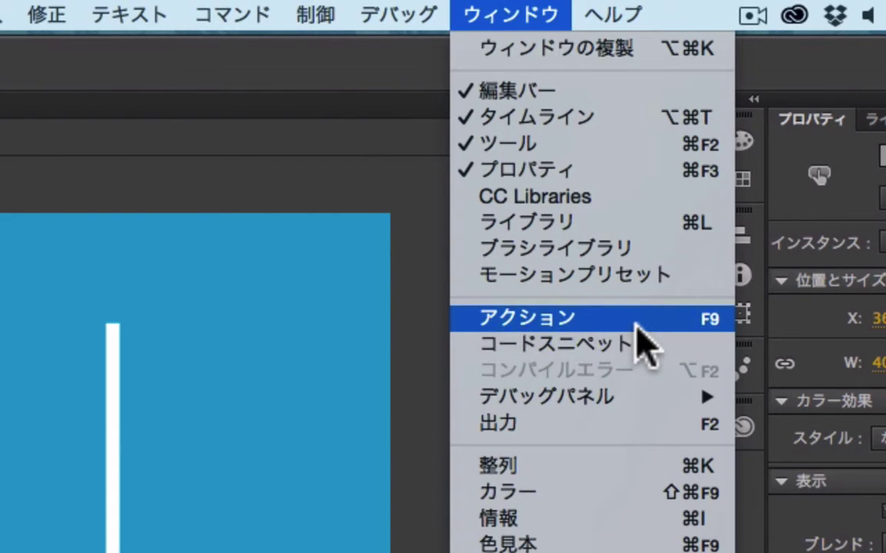
{"action": "left_click", "coordinate": [612, 319]}
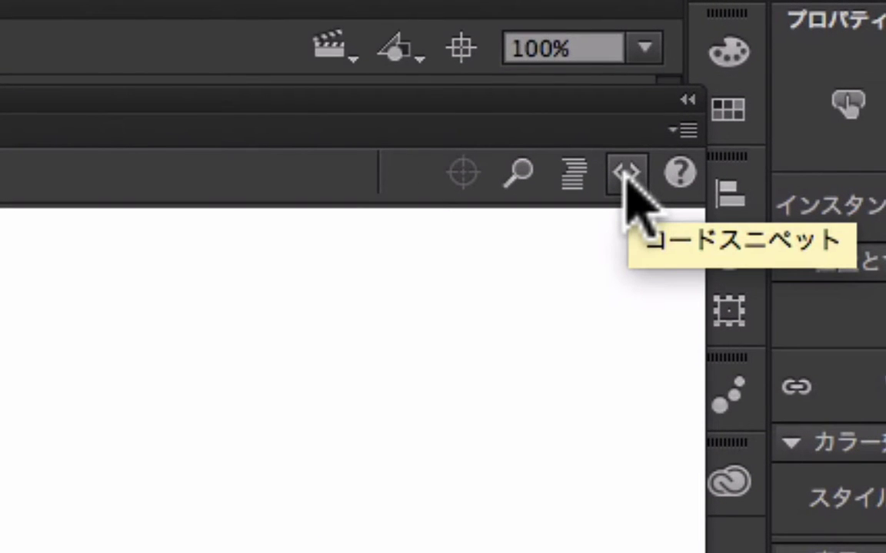
{"action": "left_click", "coordinate": [626, 176]}
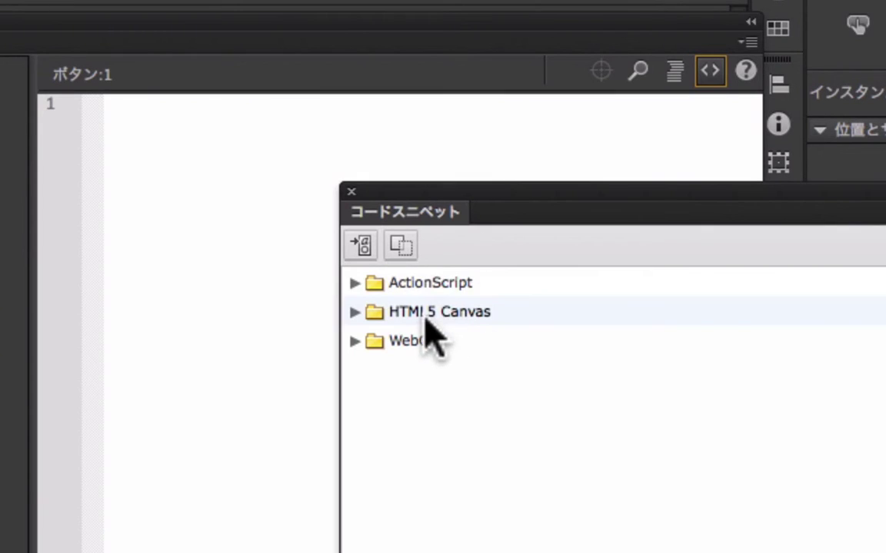
{"action": "left_click", "coordinate": [355, 311]}
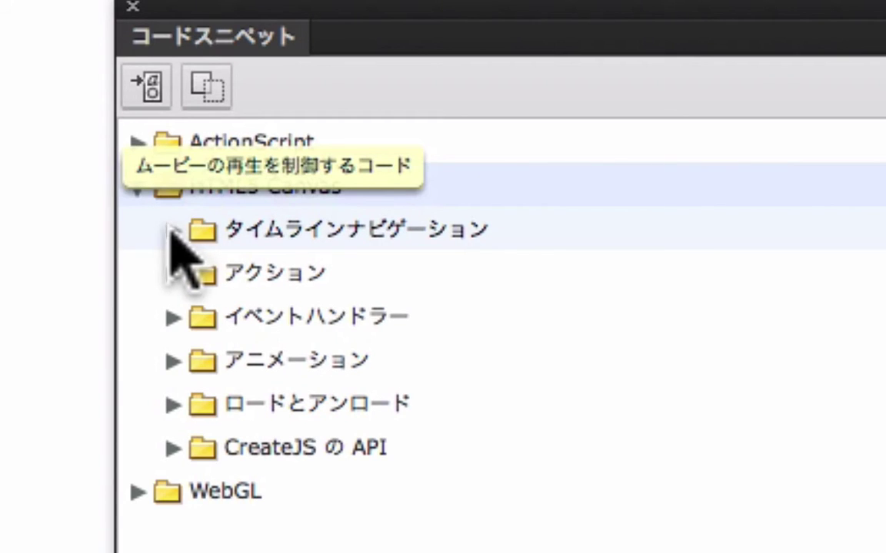
{"action": "left_click", "coordinate": [172, 230]}
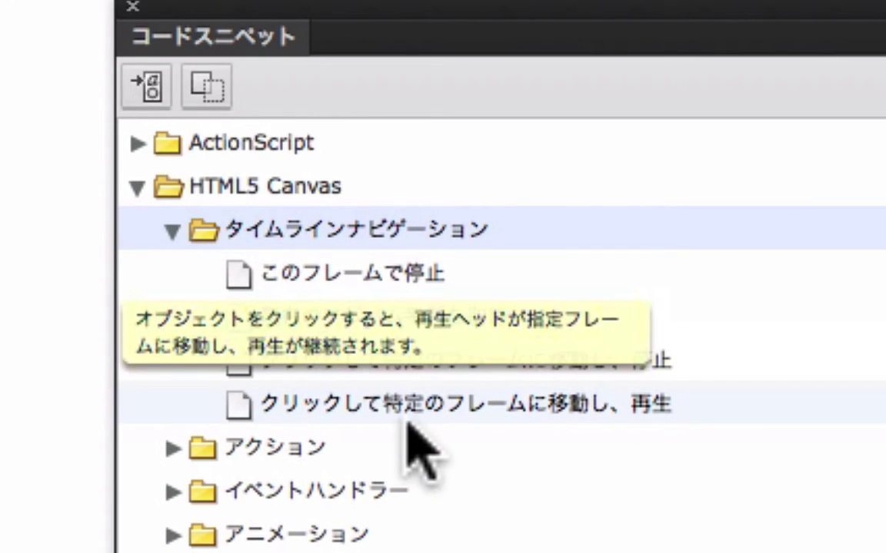
{"action": "left_click", "coordinate": [487, 408]}
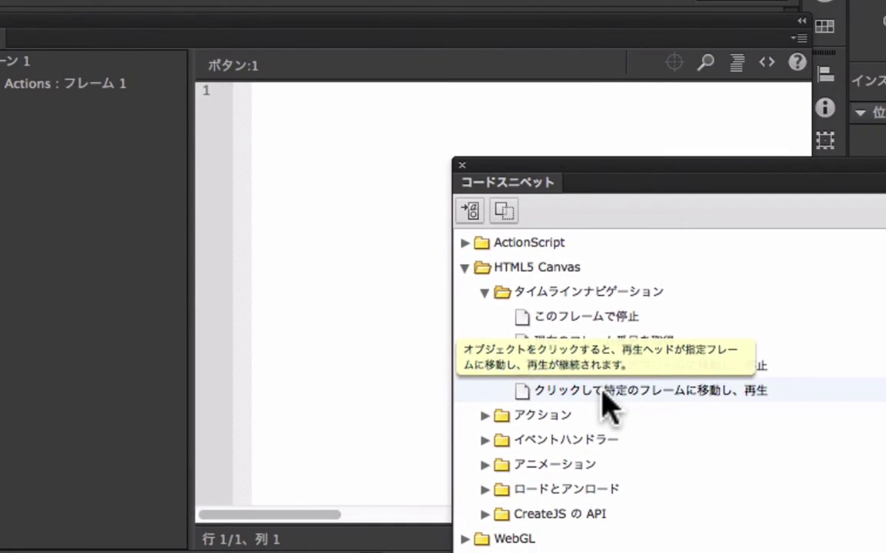
{"action": "double_click", "coordinate": [603, 390]}
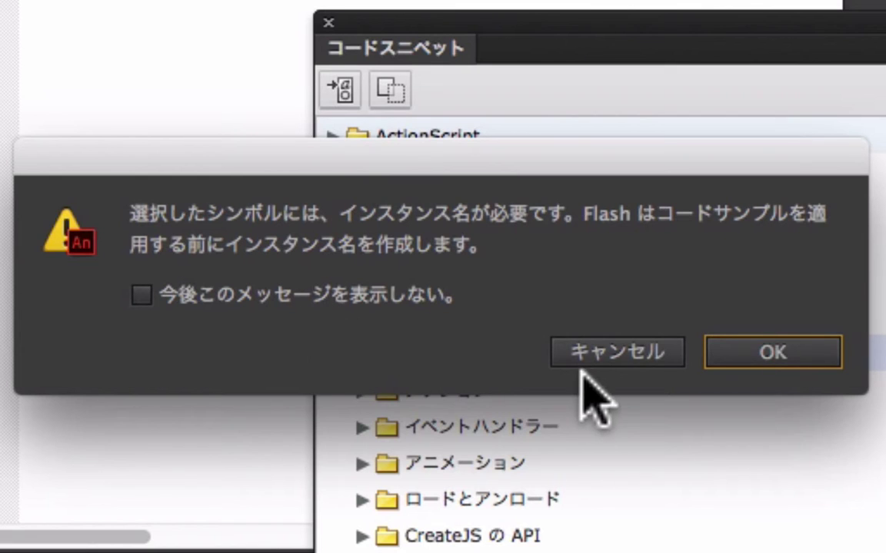
{"action": "left_click", "coordinate": [611, 351]}
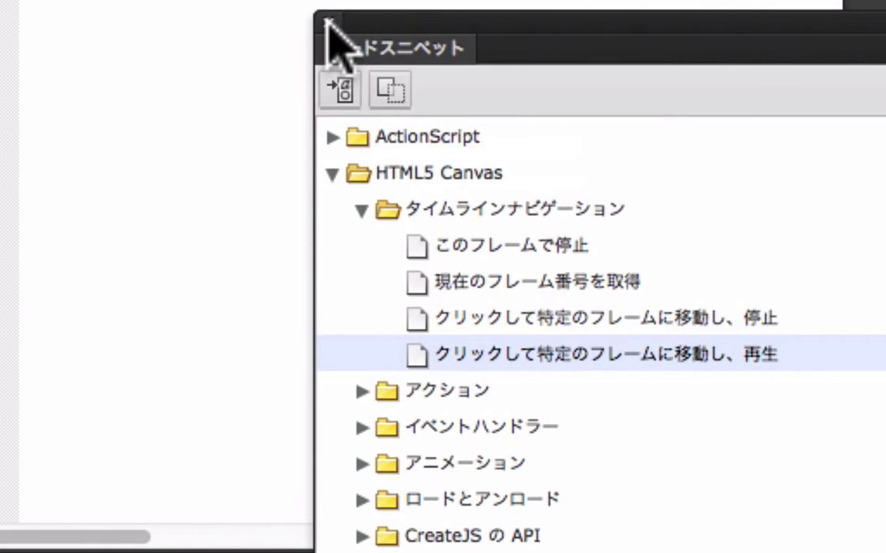
{"action": "left_click", "coordinate": [329, 24]}
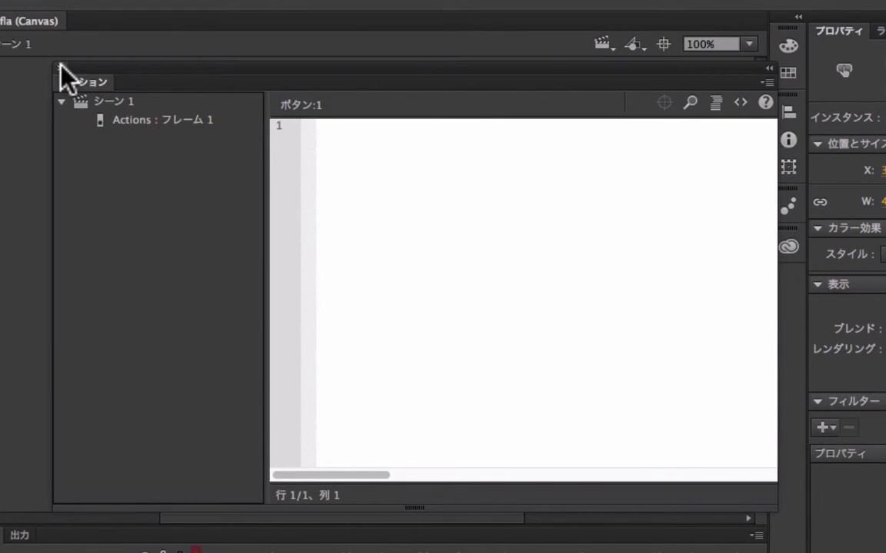
{"action": "left_click", "coordinate": [60, 68]}
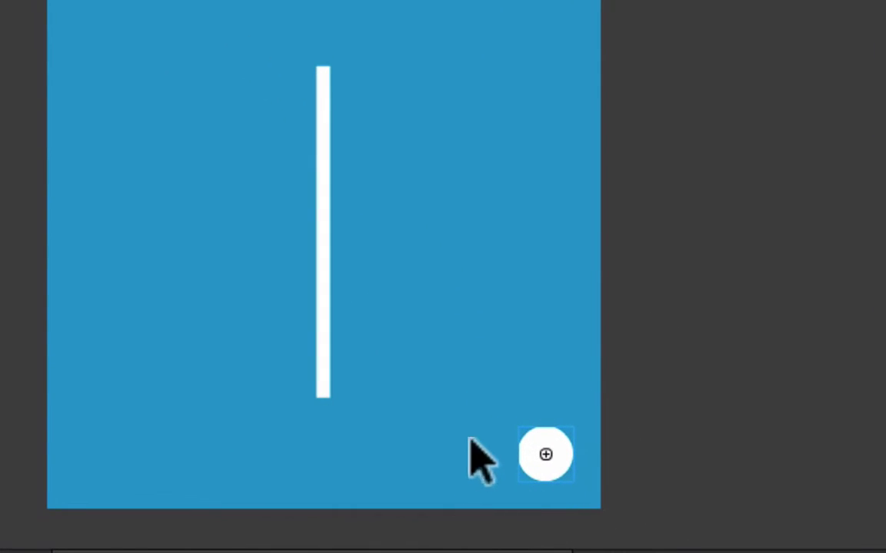
Give the round button on the stage the instance name playbtn
{"action": "left_click", "coordinate": [565, 457]}
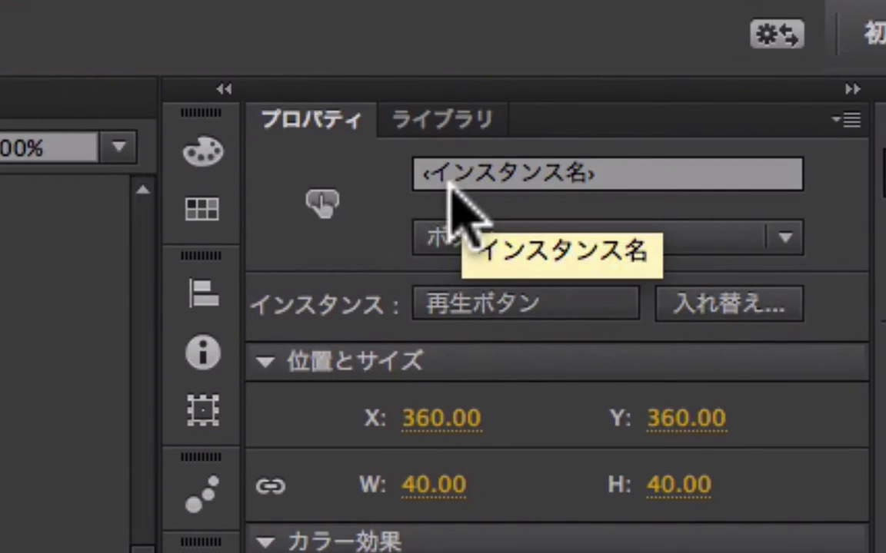
{"action": "left_click", "coordinate": [519, 164]}
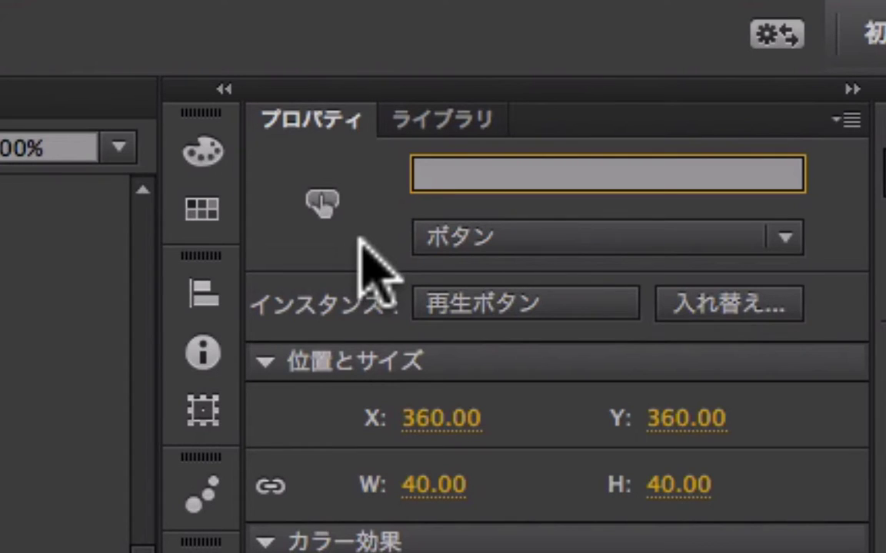
{"action": "type", "text": "p"}
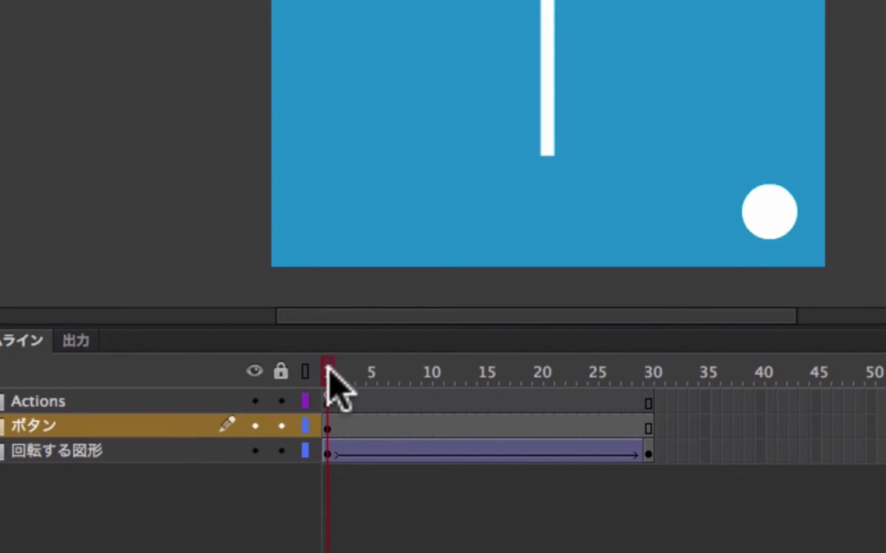
Apply the HTML5 Canvas timeline navigation snippet クリックして特定のフレームに移動し、再生 to the round button on frame 1
{"action": "mouse_move", "coordinate": [326, 366]}
{"action": "left_mouse_down"}
{"action": "mouse_move", "coordinate": [382, 367]}
{"action": "mouse_move", "coordinate": [327, 378]}
{"action": "left_mouse_up"}
{"action": "left_click", "coordinate": [786, 227]}
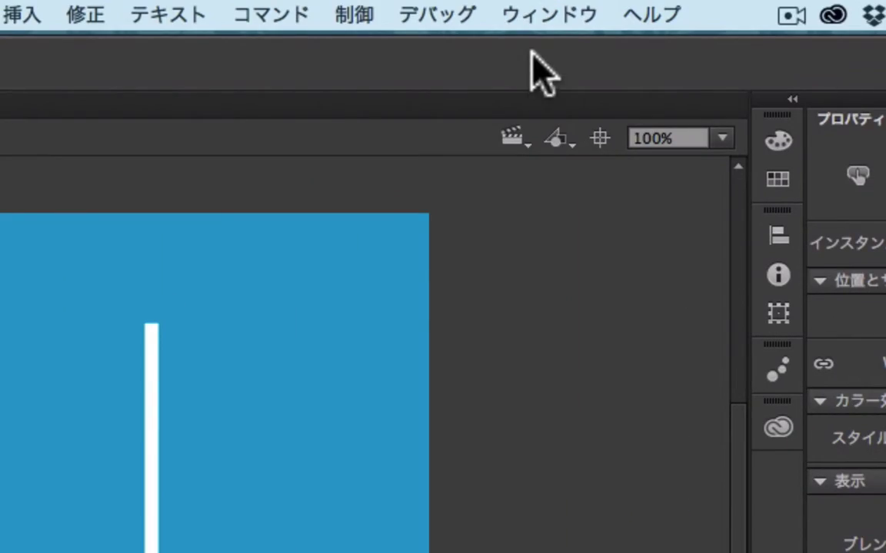
{"action": "left_click", "coordinate": [499, 12]}
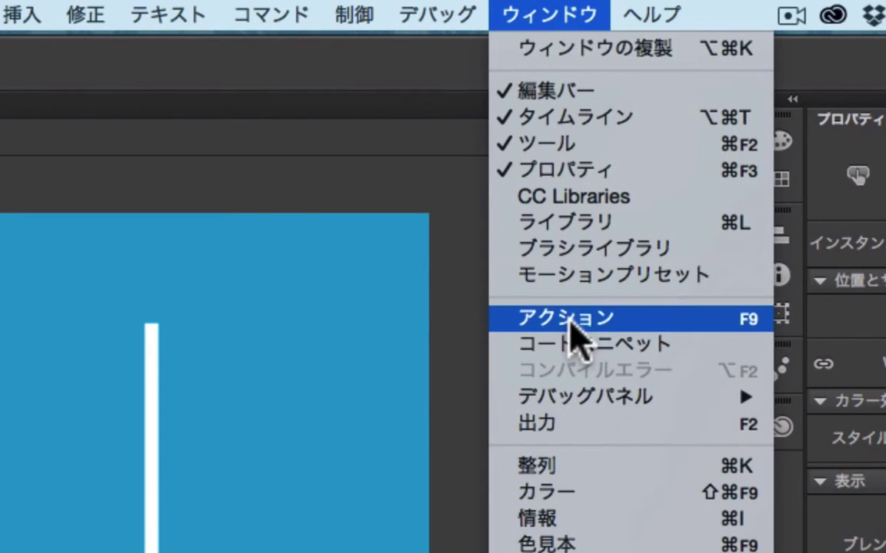
{"action": "left_click", "coordinate": [662, 320]}
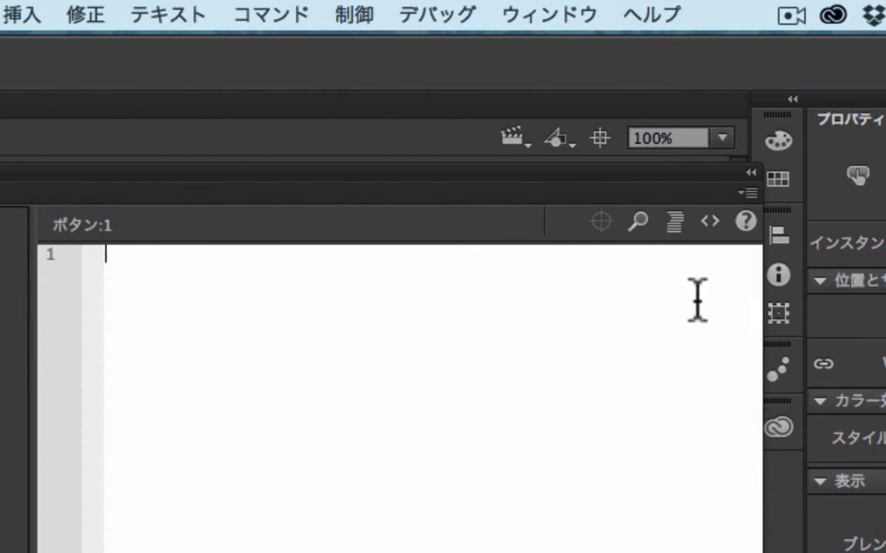
{"action": "left_click", "coordinate": [712, 227]}
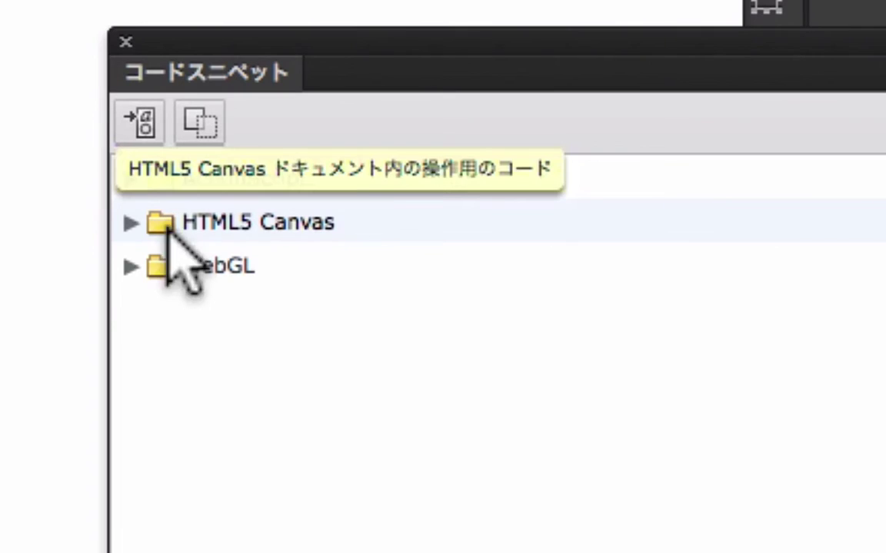
{"action": "left_click", "coordinate": [353, 470]}
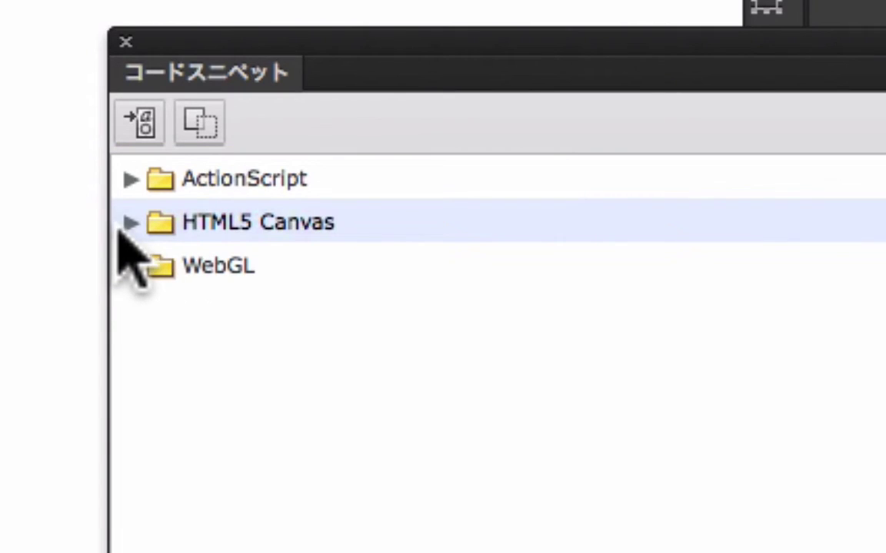
{"action": "left_click", "coordinate": [129, 223]}
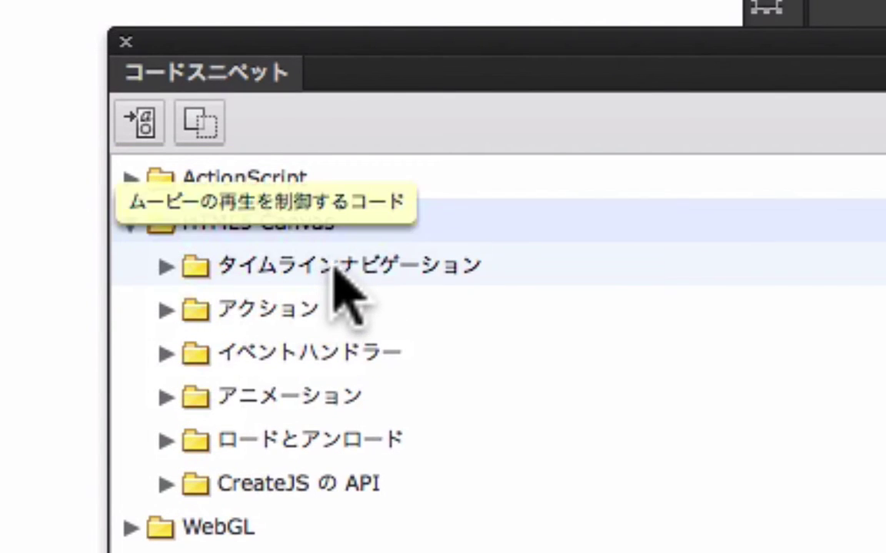
{"action": "left_click", "coordinate": [333, 273]}
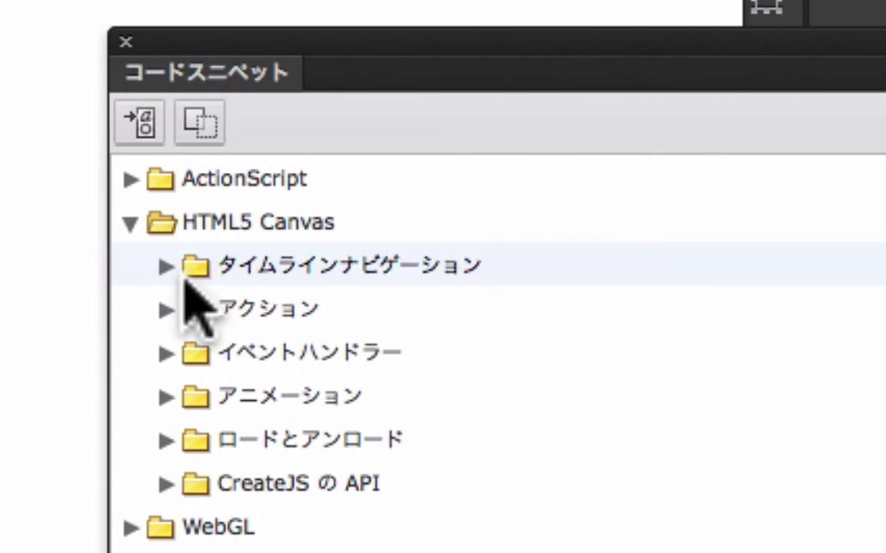
{"action": "left_click", "coordinate": [171, 269]}
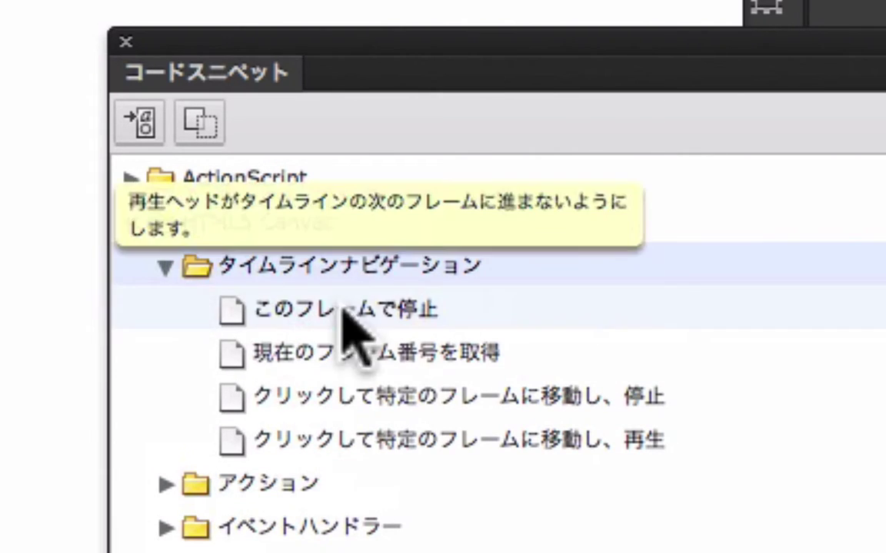
{"action": "left_click", "coordinate": [509, 438]}
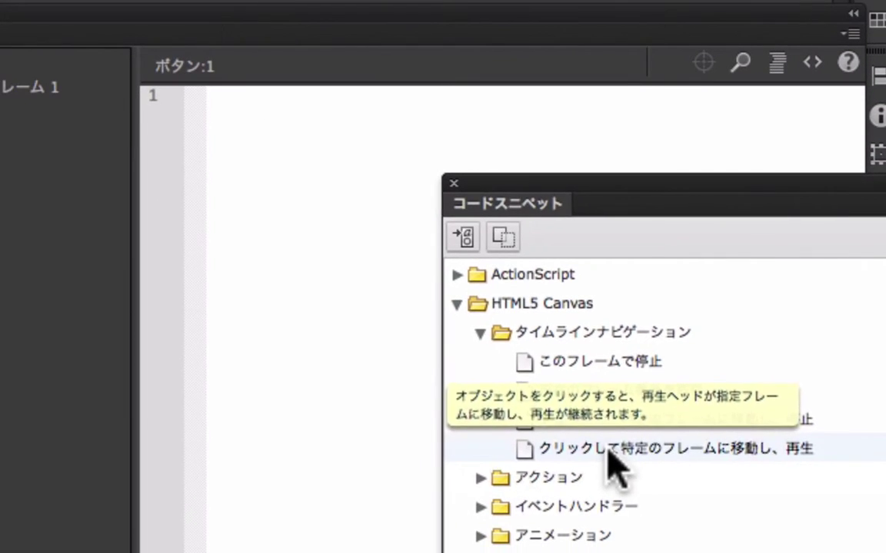
{"action": "double_click", "coordinate": [607, 449]}
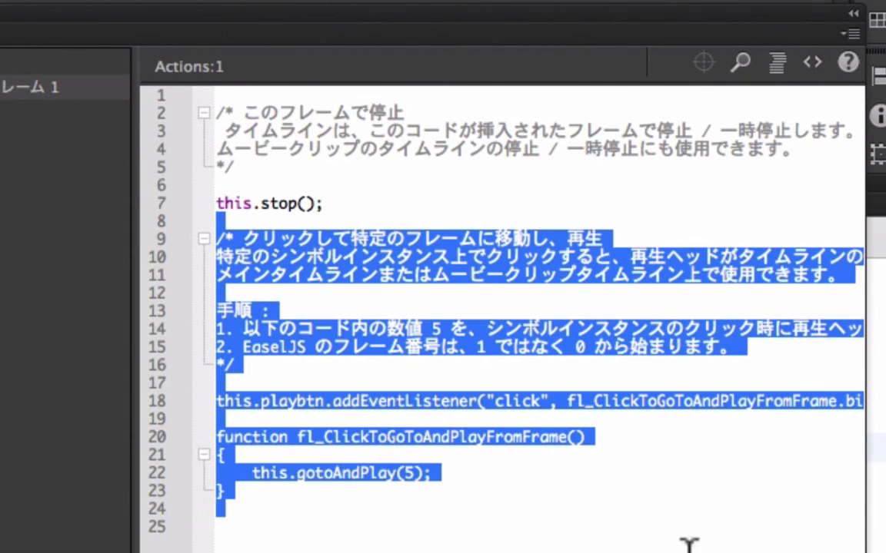
Change the frame number in the click function's gotoAndPlay call to 1
{"action": "left_click", "coordinate": [515, 483]}
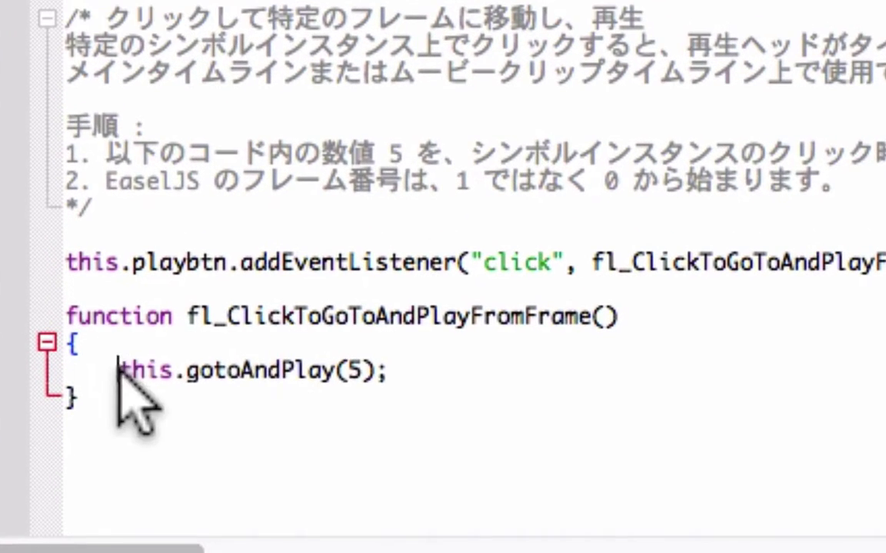
{"action": "left_click_drag", "start_coordinate": [251, 470], "coordinate": [432, 471]}
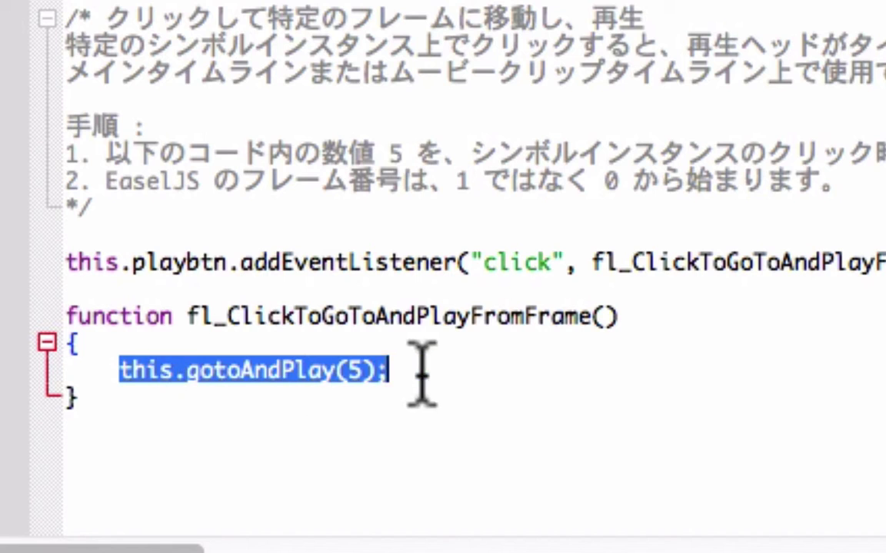
{"action": "left_click", "coordinate": [359, 376]}
{"action": "double_click", "coordinate": [355, 372]}
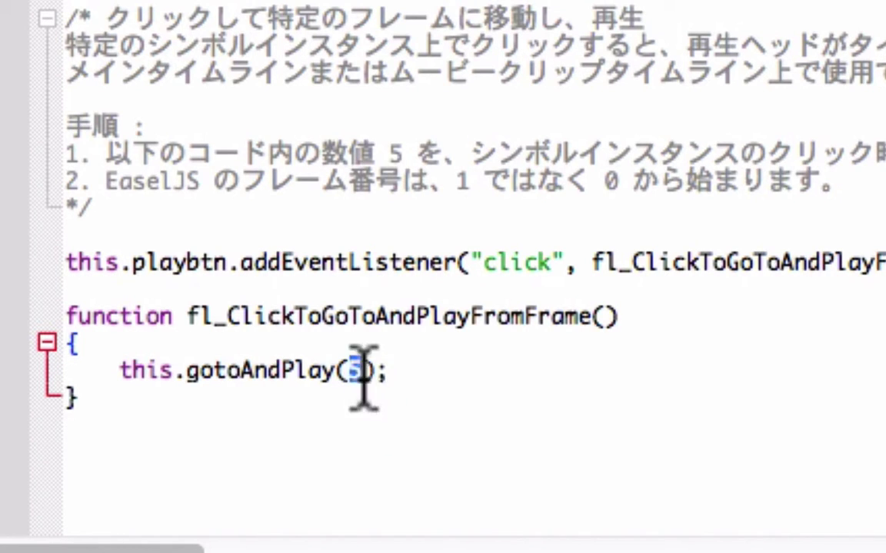
{"action": "left_click", "coordinate": [419, 377]}
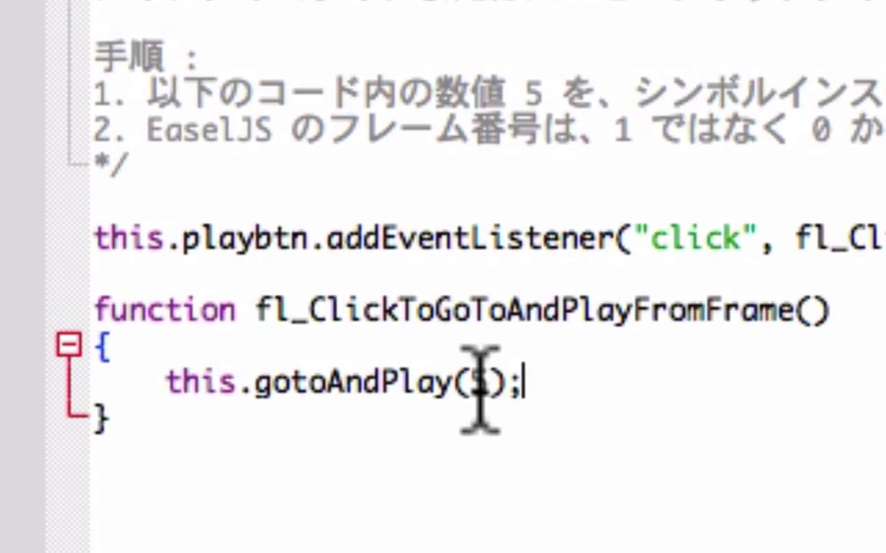
{"action": "double_click", "coordinate": [476, 382]}
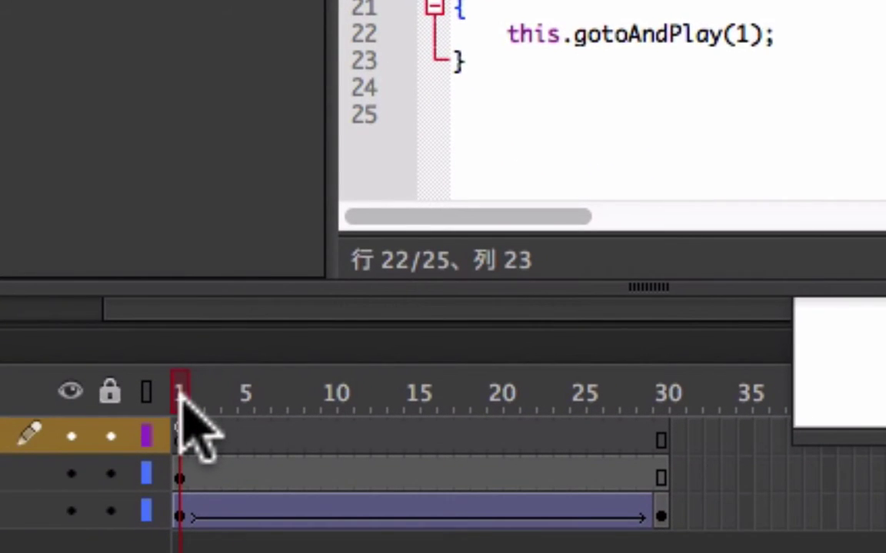
Read the EaselJS frame-numbering warning in the output and compare it with the playhead at timeline frames 1 and 2
{"action": "left_click", "coordinate": [192, 398]}
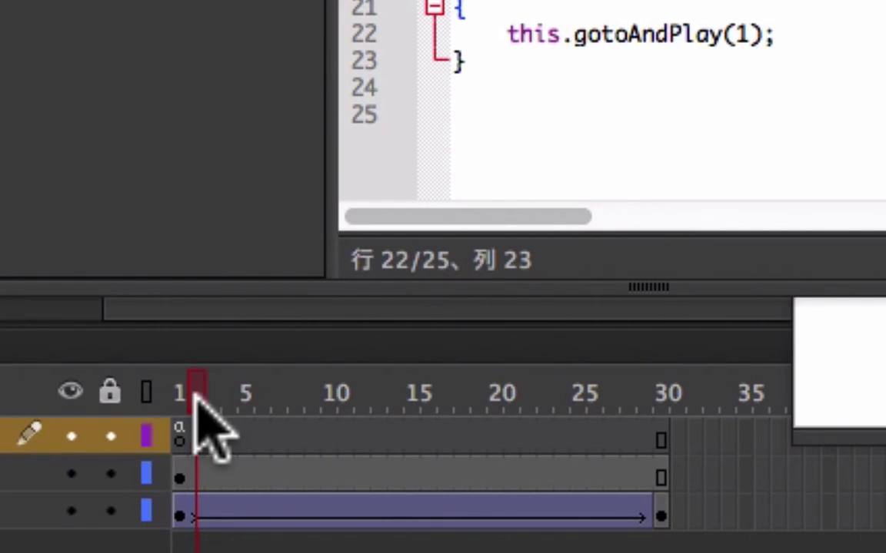
{"action": "left_click_drag", "start_coordinate": [195, 394], "coordinate": [173, 398]}
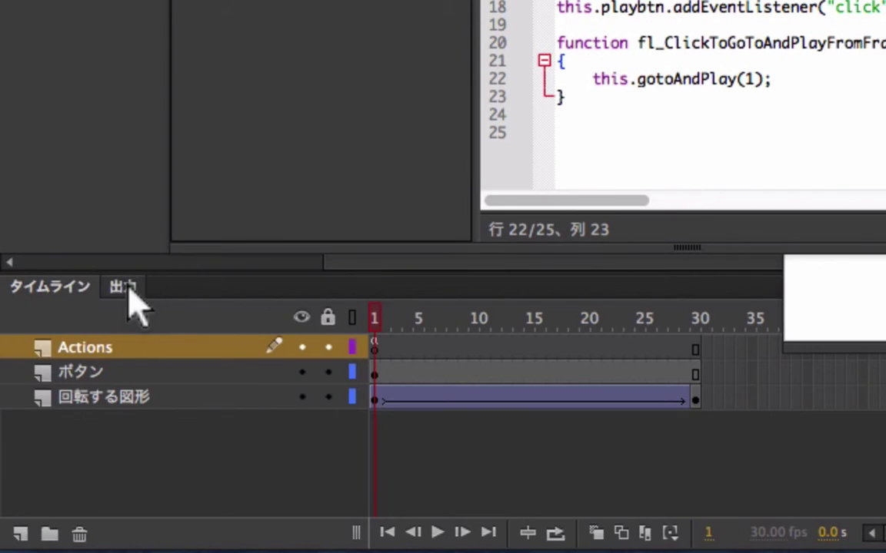
{"action": "left_click", "coordinate": [128, 290]}
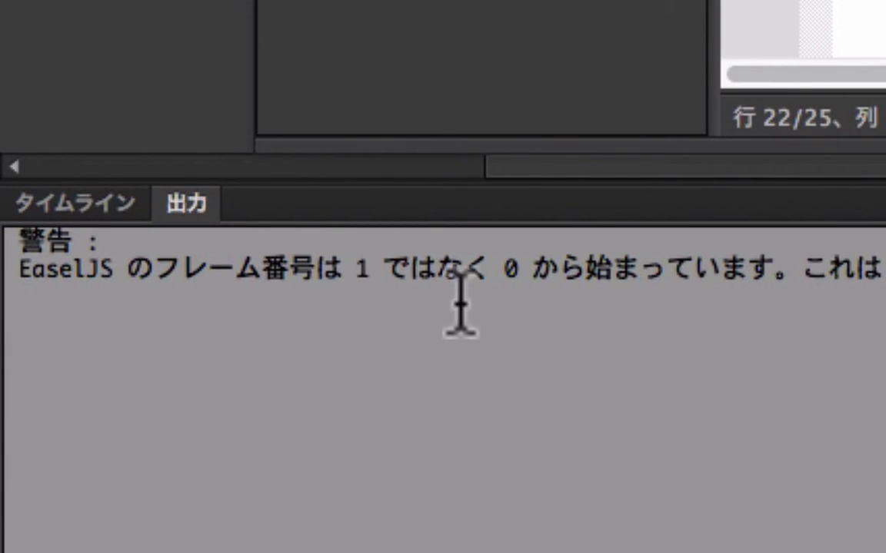
{"action": "left_click_drag", "start_coordinate": [352, 275], "coordinate": [740, 279]}
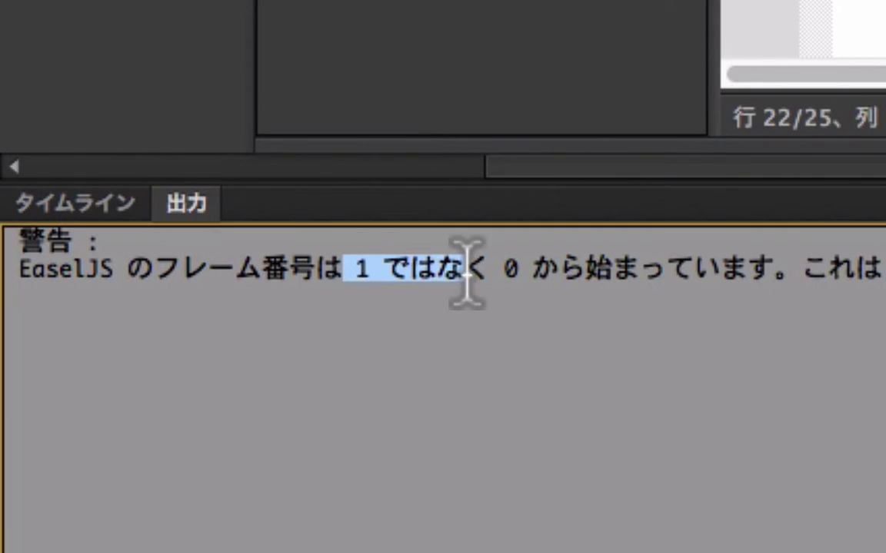
{"action": "left_click_drag", "start_coordinate": [783, 219], "coordinate": [830, 213]}
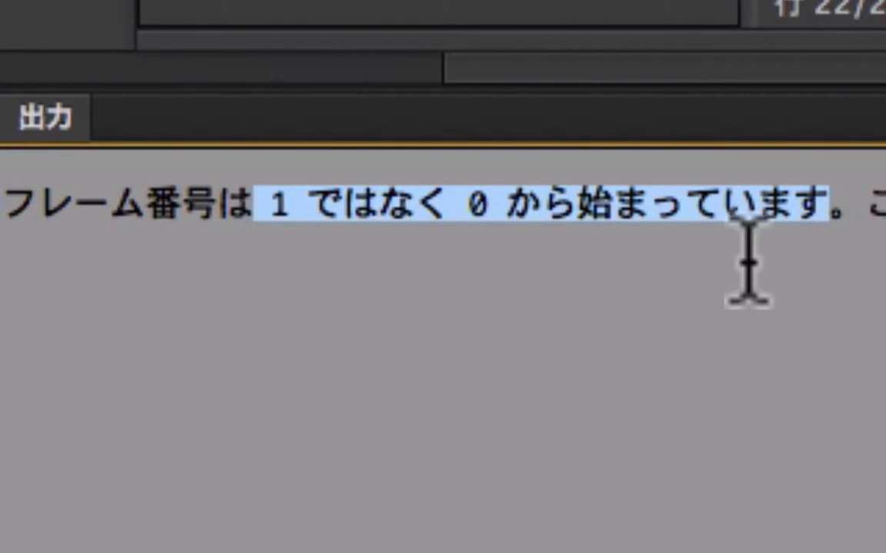
{"action": "left_click", "coordinate": [591, 247]}
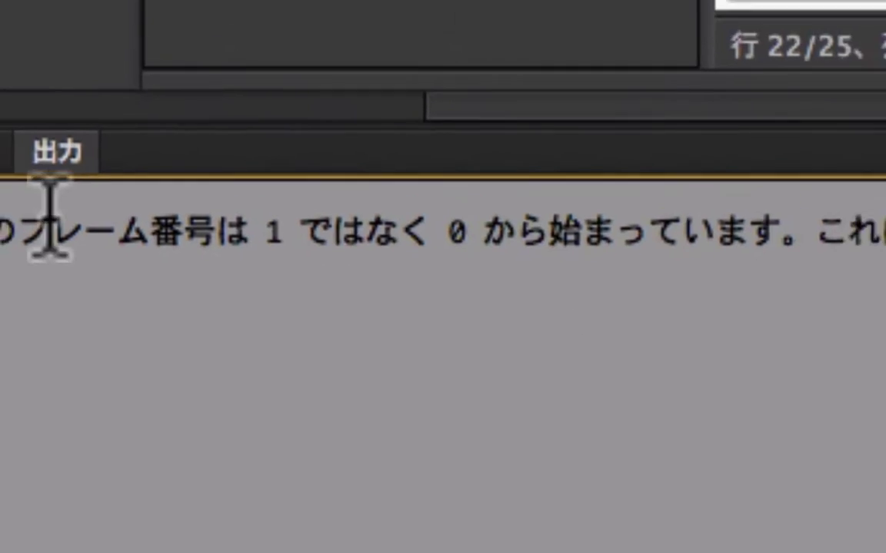
{"action": "left_click", "coordinate": [75, 354]}
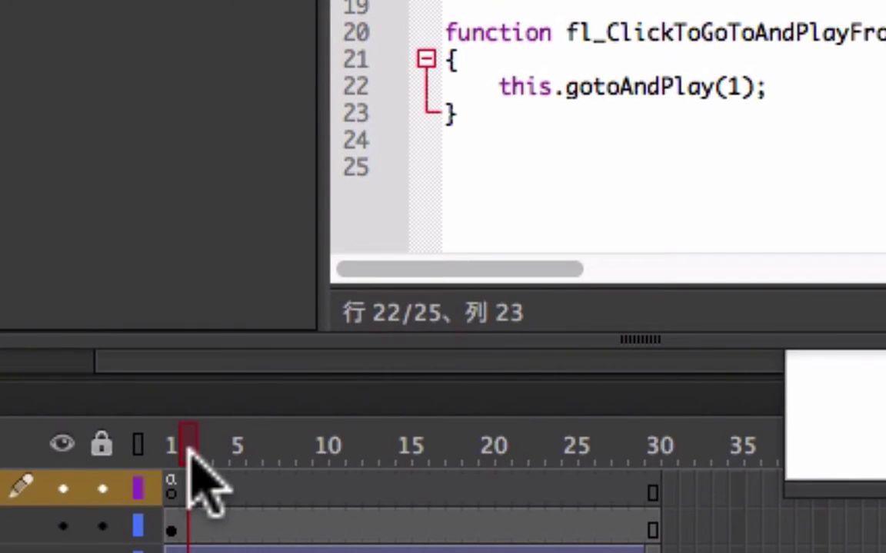
{"action": "left_click_drag", "start_coordinate": [190, 456], "coordinate": [171, 458]}
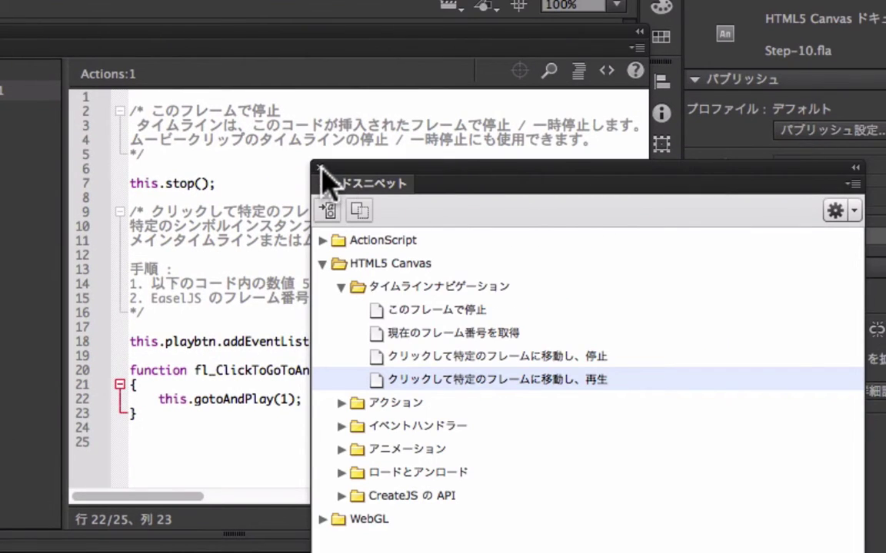
Close the snippet and script editors, and save and publish Step-10.fla
{"action": "left_click", "coordinate": [320, 169]}
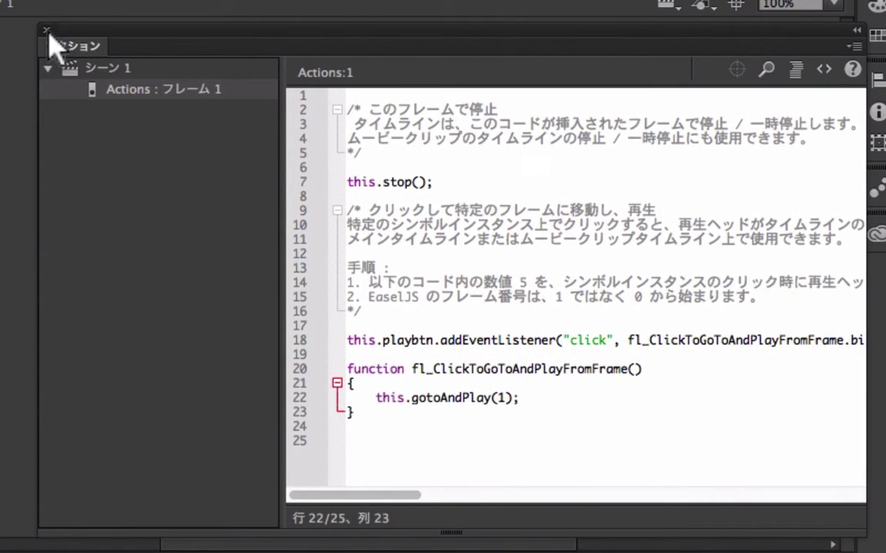
{"action": "left_click", "coordinate": [46, 30]}
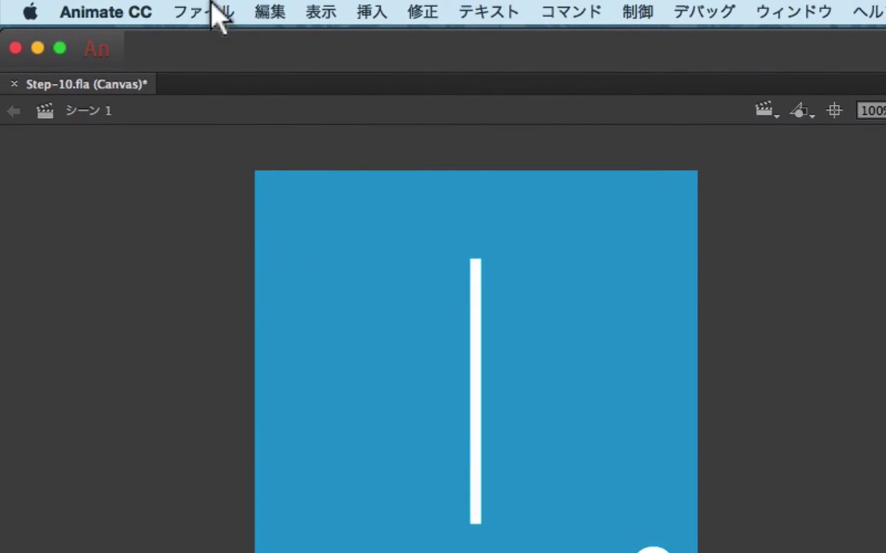
{"action": "left_click", "coordinate": [219, 16]}
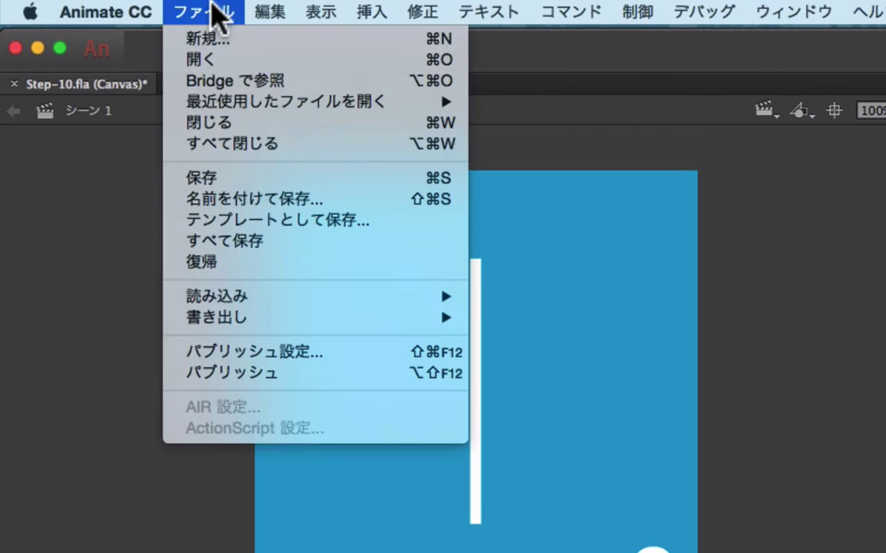
{"action": "left_click", "coordinate": [206, 176]}
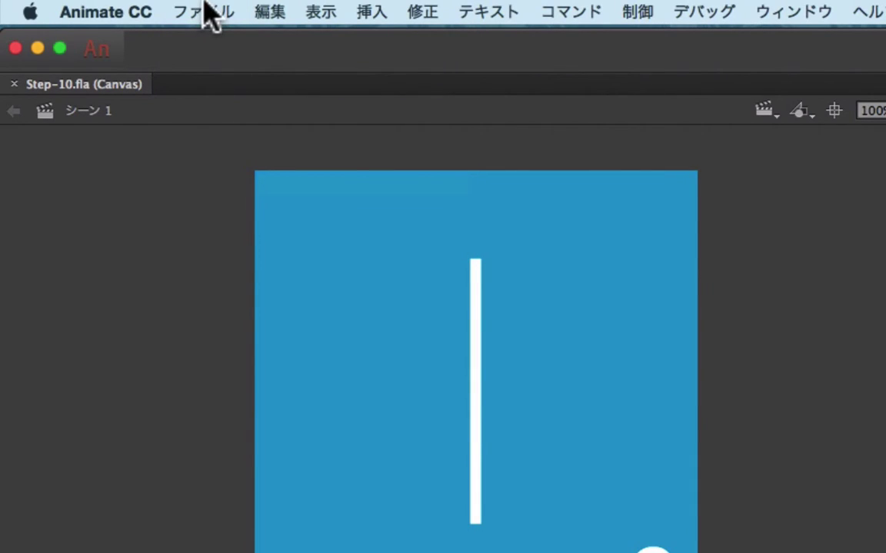
{"action": "left_click", "coordinate": [208, 12]}
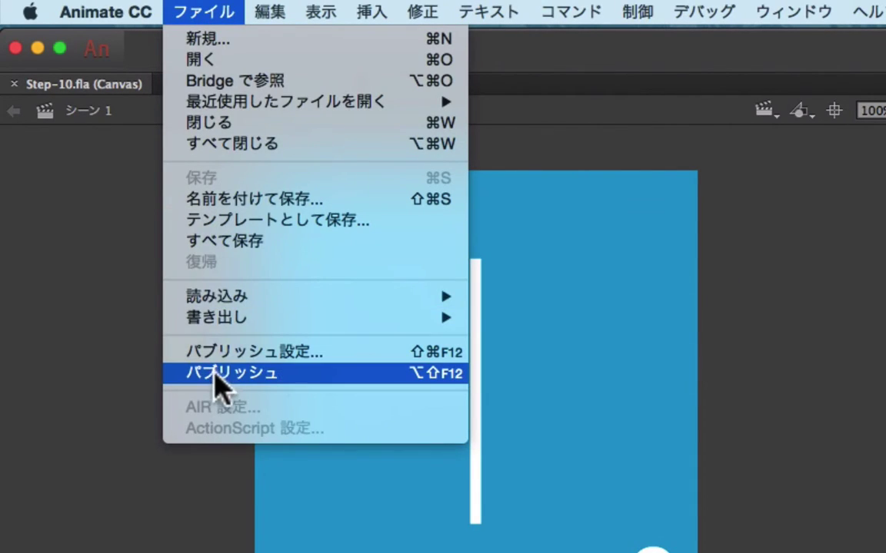
{"action": "left_click", "coordinate": [296, 385]}
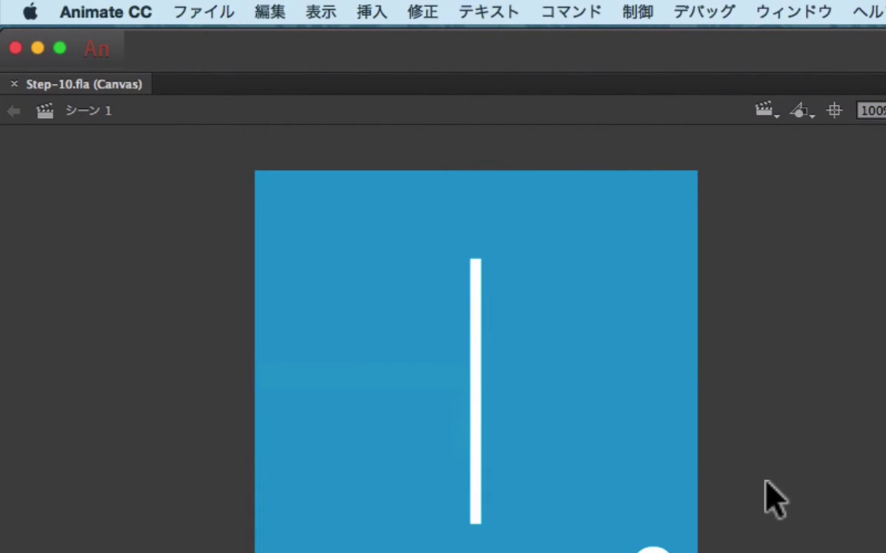
Minimise Animate CC, open Step-10.html in Firefox, and test the round play button on the published page
{"action": "left_click", "coordinate": [37, 49]}
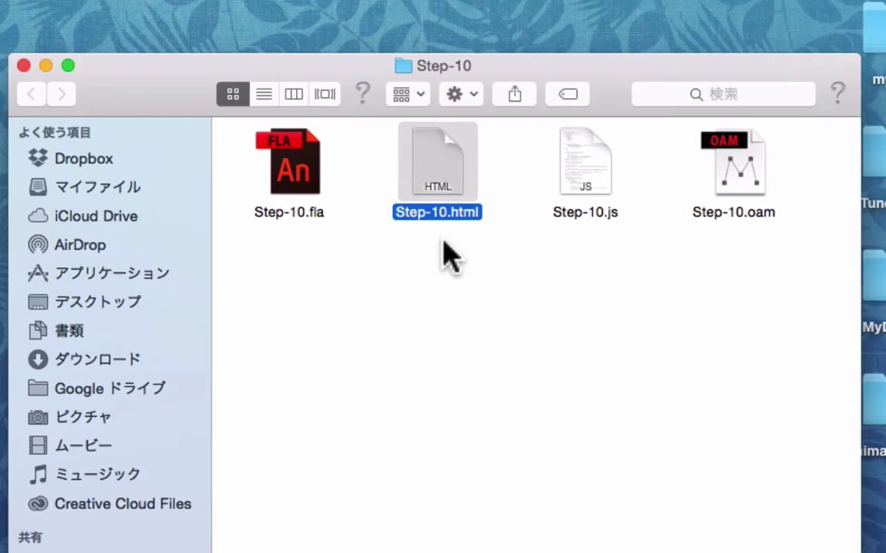
{"action": "double_click", "coordinate": [450, 192]}
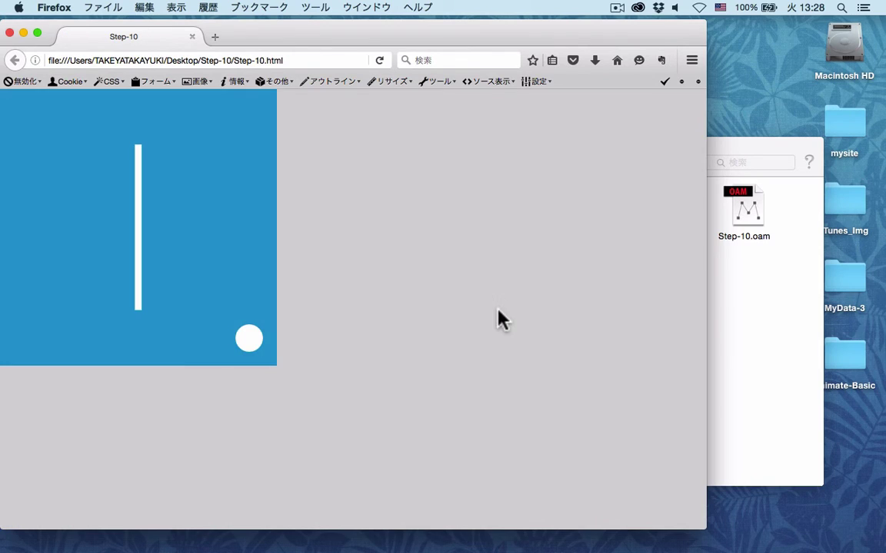
{"action": "left_click", "coordinate": [254, 343]}
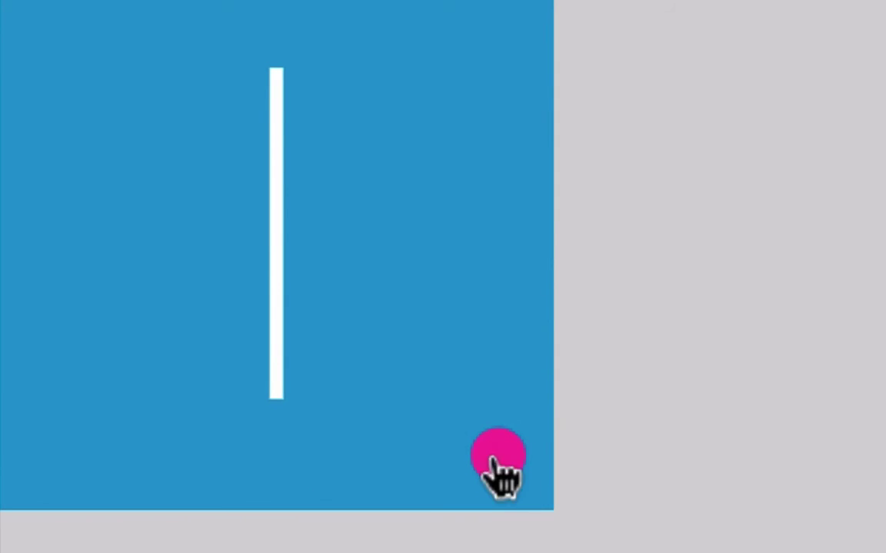
Replay the animation with the round button on the published page, and close Firefox
{"action": "left_click", "coordinate": [496, 461]}
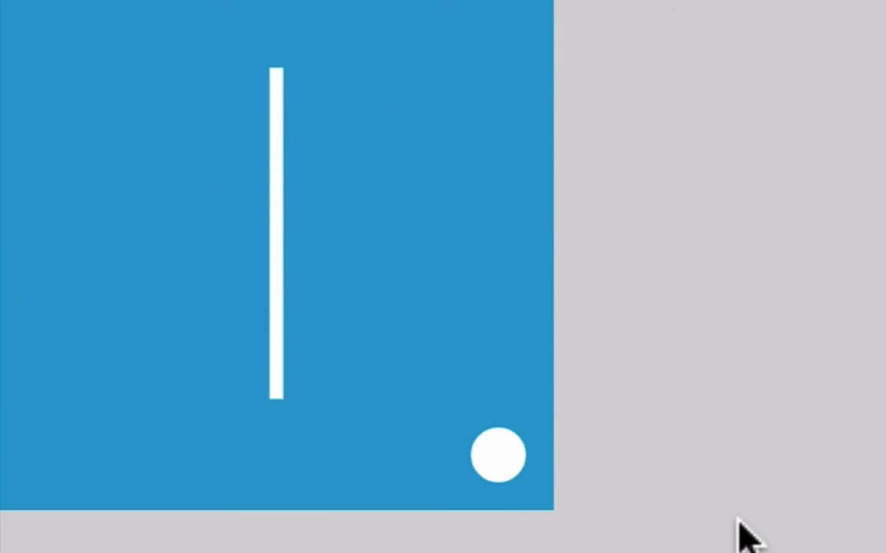
{"action": "left_click", "coordinate": [498, 458]}
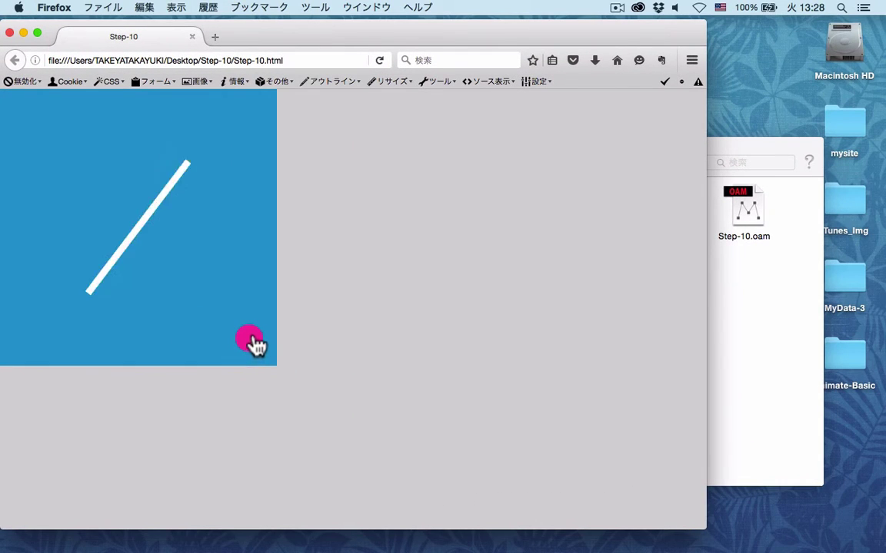
{"action": "left_click", "coordinate": [52, 9]}
{"action": "left_click", "coordinate": [58, 138]}
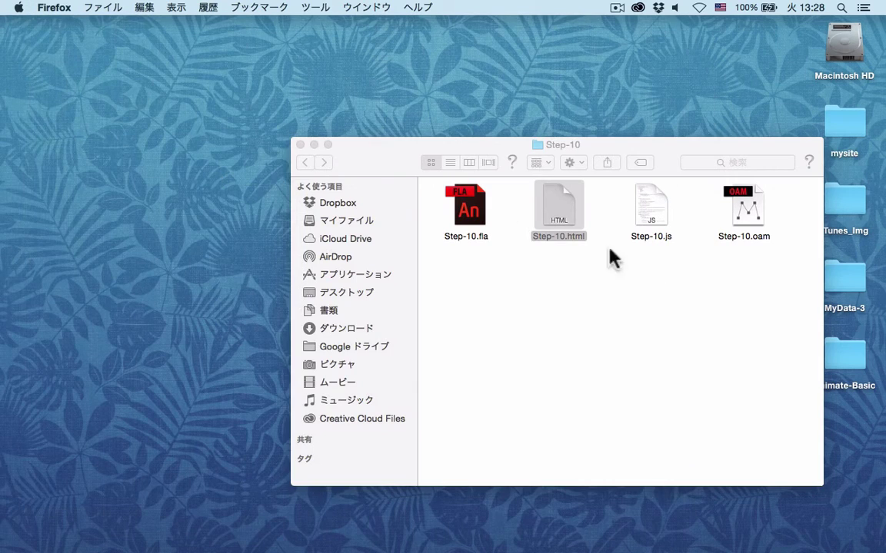
Switch back to Step-10.fla in Animate CC and open the script for frame 1 of the Actions layer
{"action": "left_click", "coordinate": [547, 219]}
{"action": "left_click", "coordinate": [848, 546]}
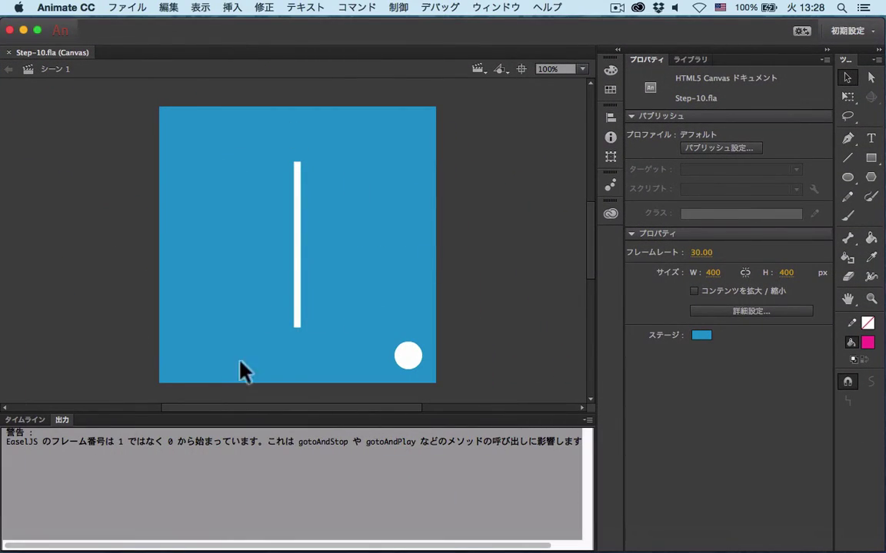
{"action": "left_click", "coordinate": [25, 421]}
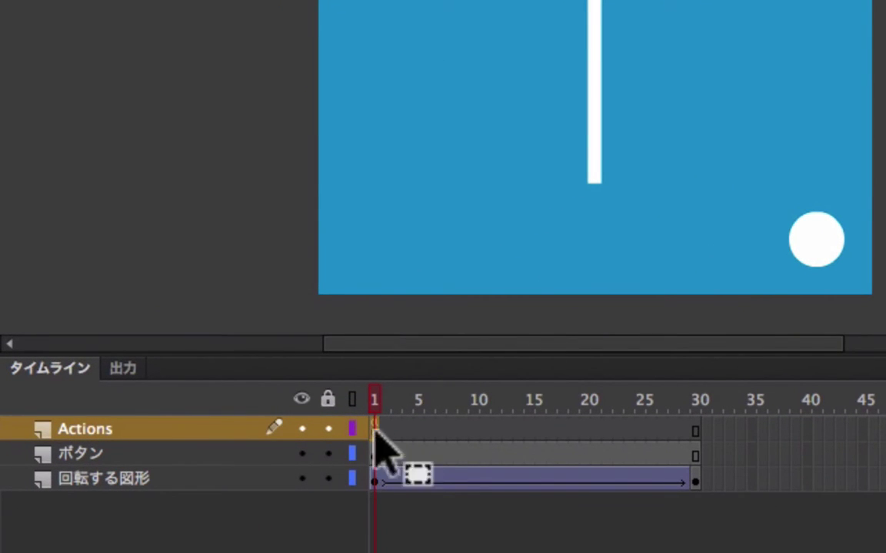
{"action": "right_click", "coordinate": [374, 444]}
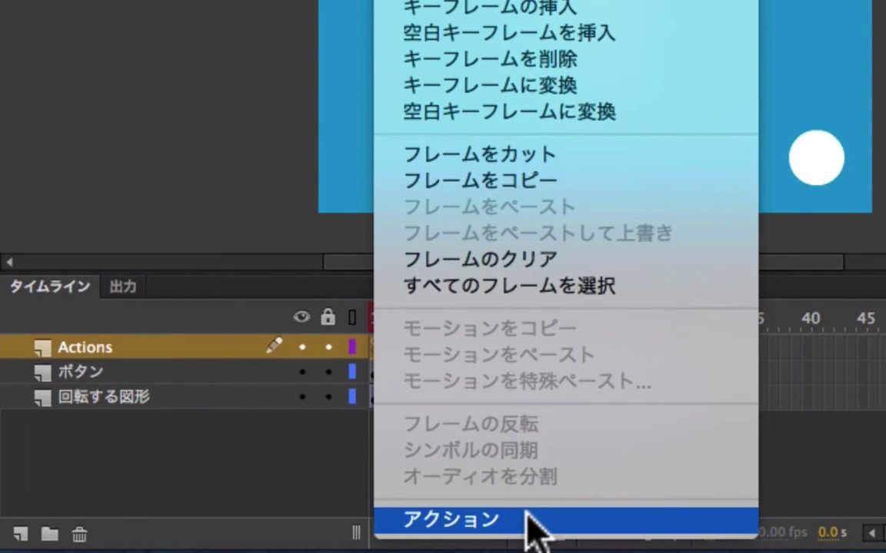
{"action": "left_click", "coordinate": [528, 520]}
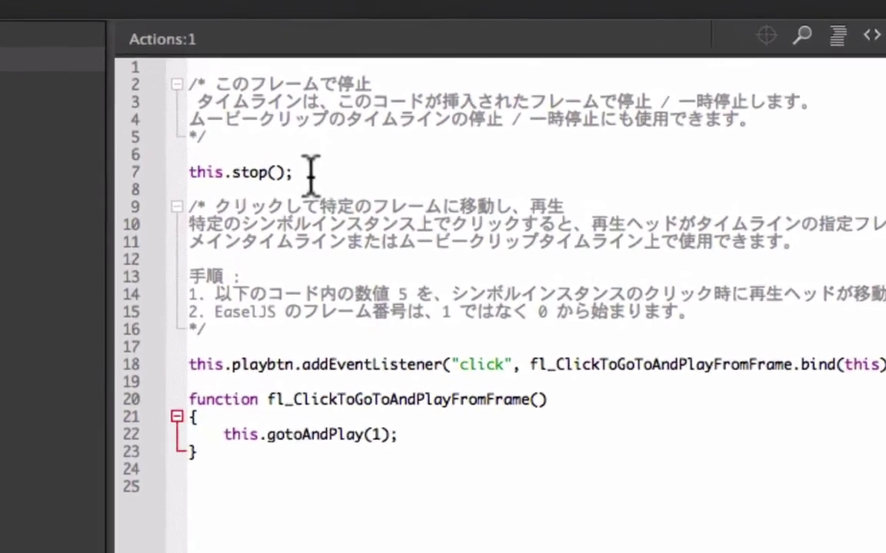
Review the this.stop() line, the playbtn click listener with its function, and the gotoAndPlay call in the frame 1 script
{"action": "left_click_drag", "start_coordinate": [302, 146], "coordinate": [198, 146]}
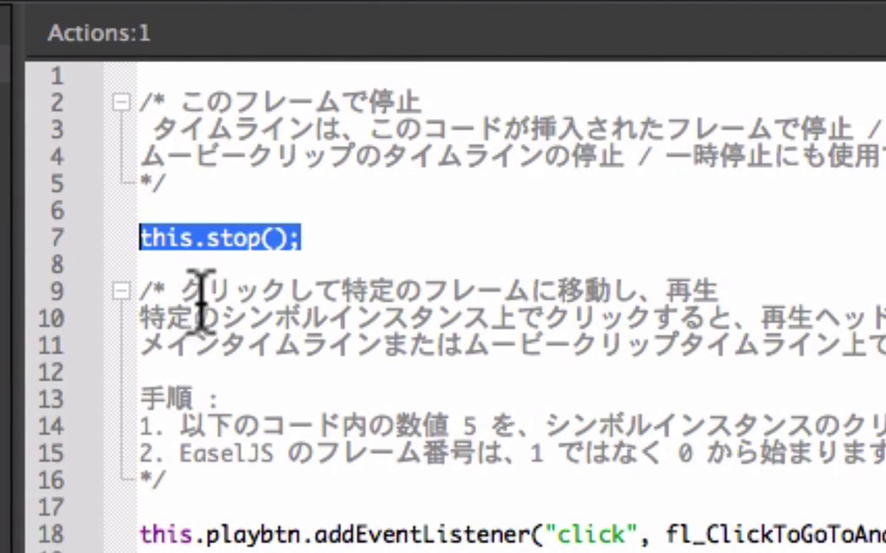
{"action": "left_click", "coordinate": [340, 243]}
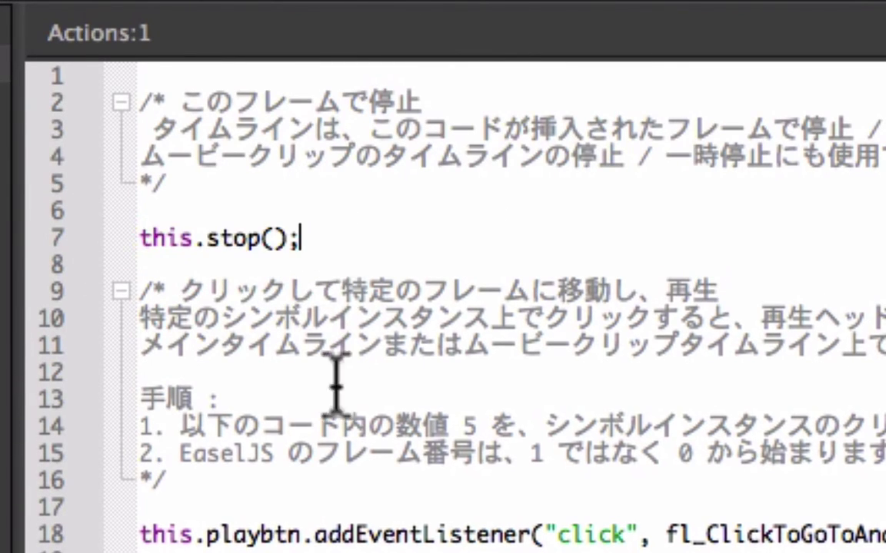
{"action": "left_click_drag", "start_coordinate": [152, 253], "coordinate": [183, 405]}
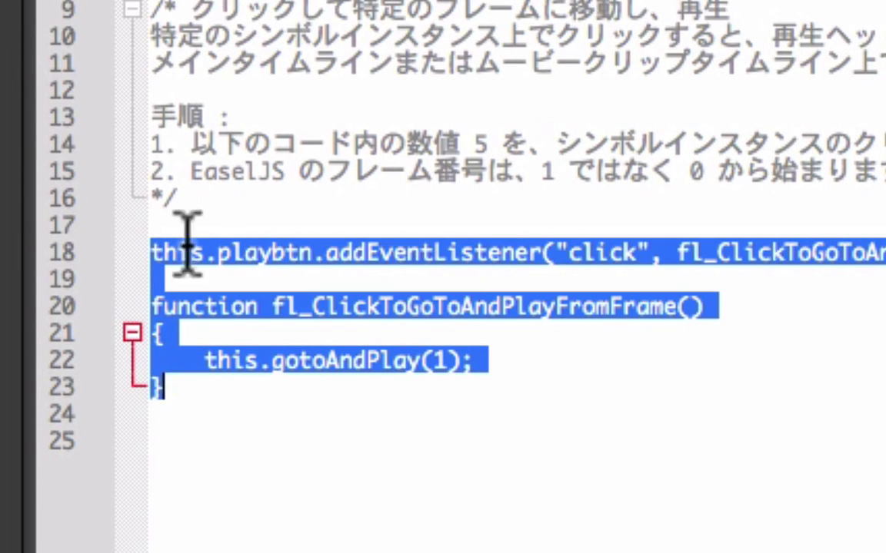
{"action": "left_click", "coordinate": [615, 415]}
{"action": "left_click_drag", "start_coordinate": [204, 359], "coordinate": [509, 376]}
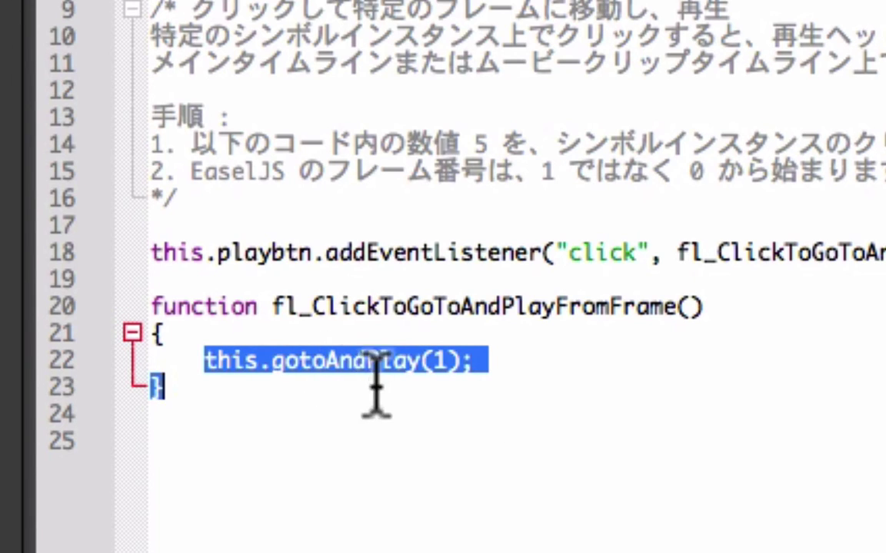